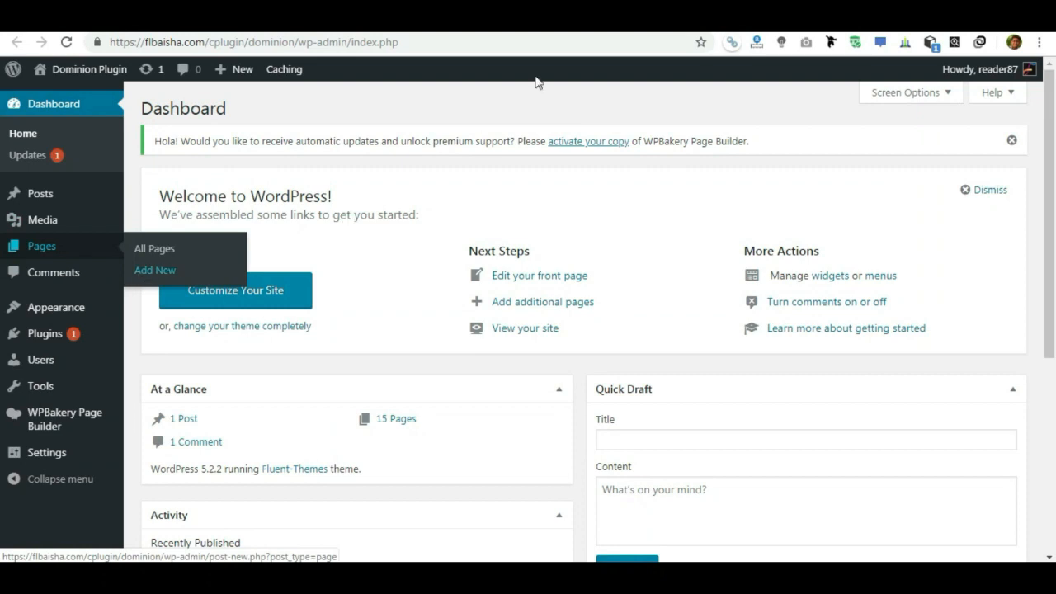
# - Title the new page "Domain Search" and add the FT- Domain Search - 4 element through the backend editor
pyautogui.write('Domain Sear')
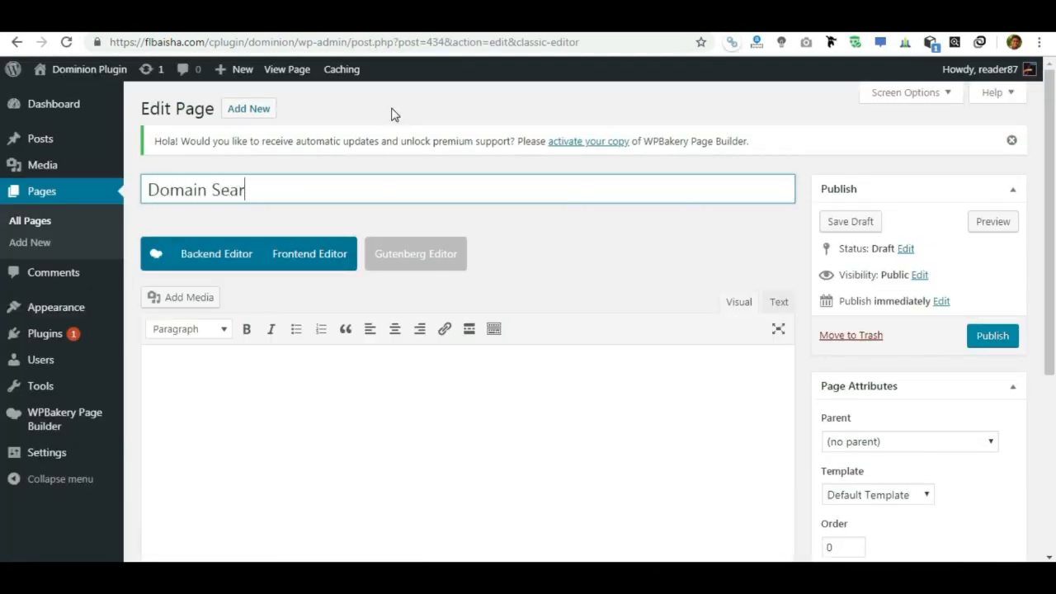
pyautogui.click(239, 239)
pyautogui.click(302, 299)
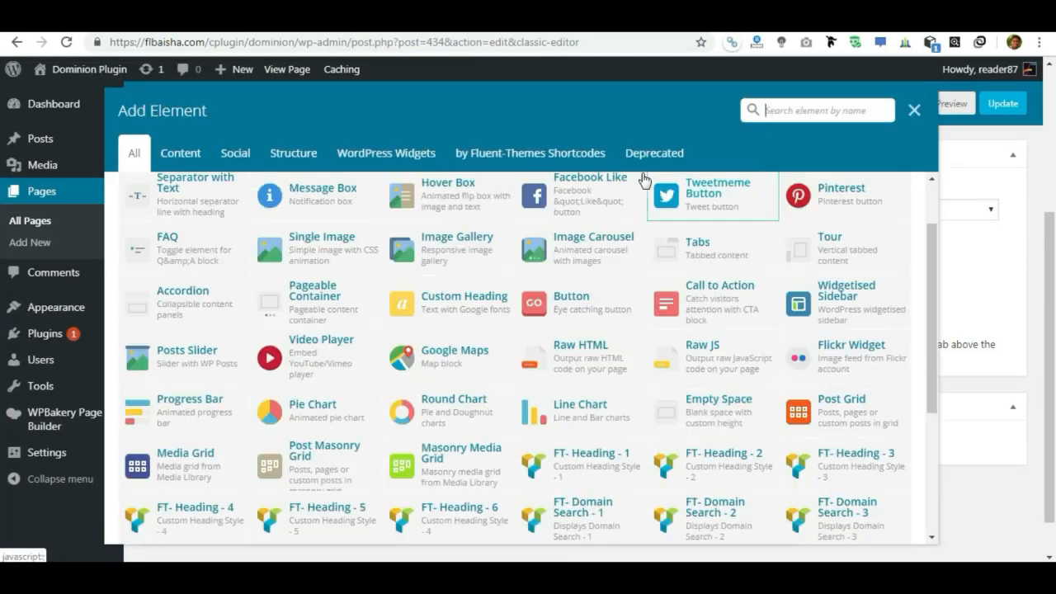
pyautogui.click(543, 155)
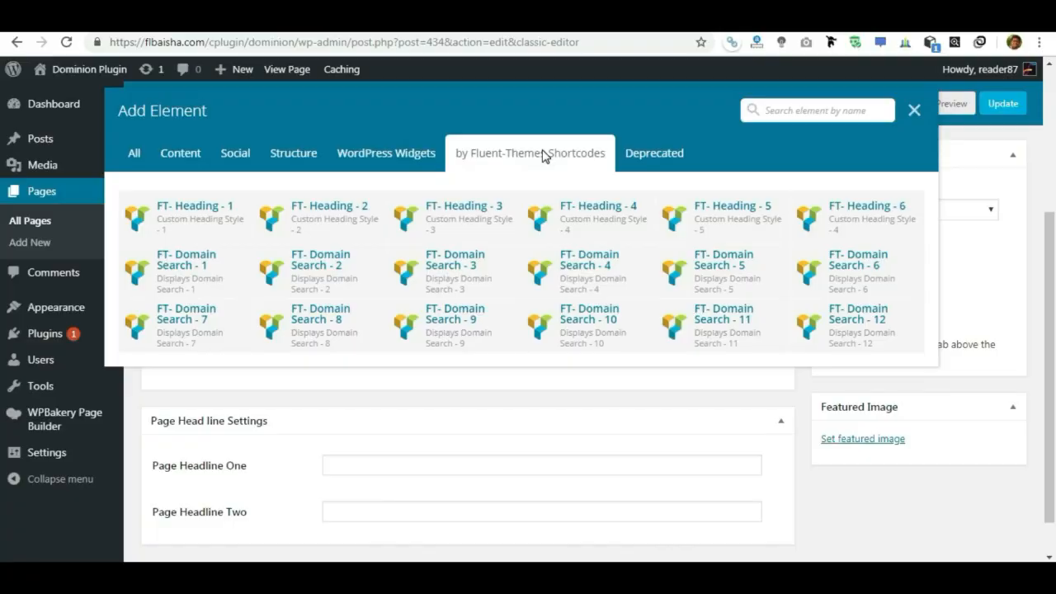
pyautogui.click(602, 265)
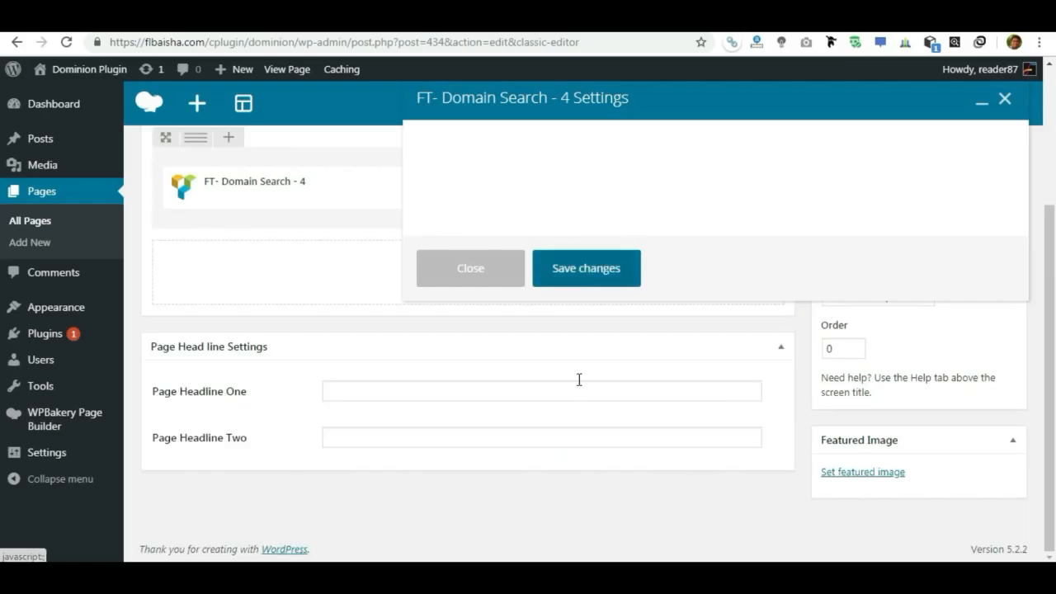
pyautogui.click(587, 423)
# - Set the domain search row's stretch to "Stretch row and content (no paddings)" and save the row settings
pyautogui.click(707, 261)
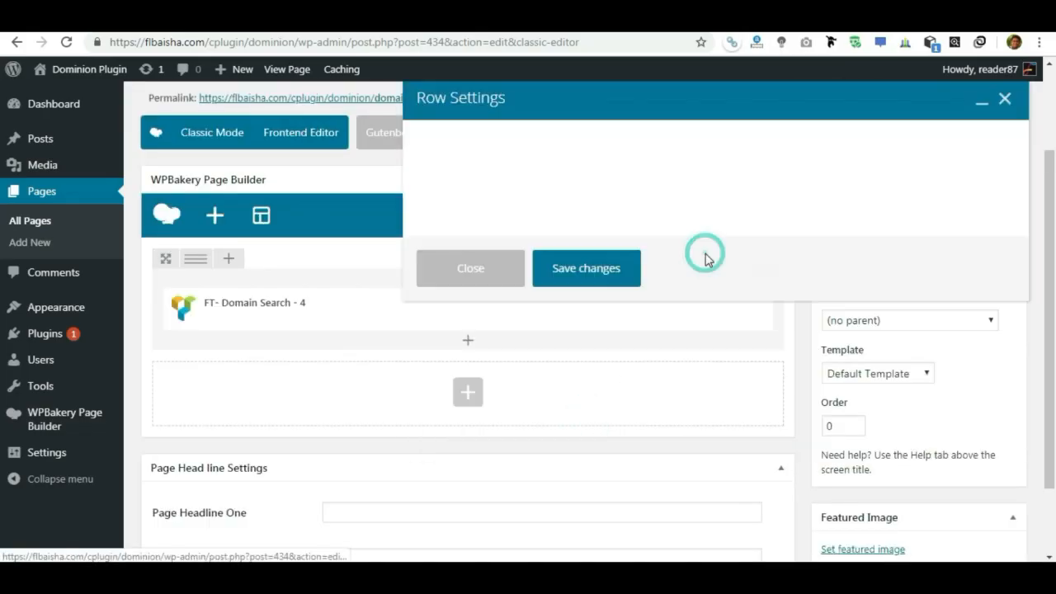
pyautogui.click(600, 213)
pyautogui.click(596, 277)
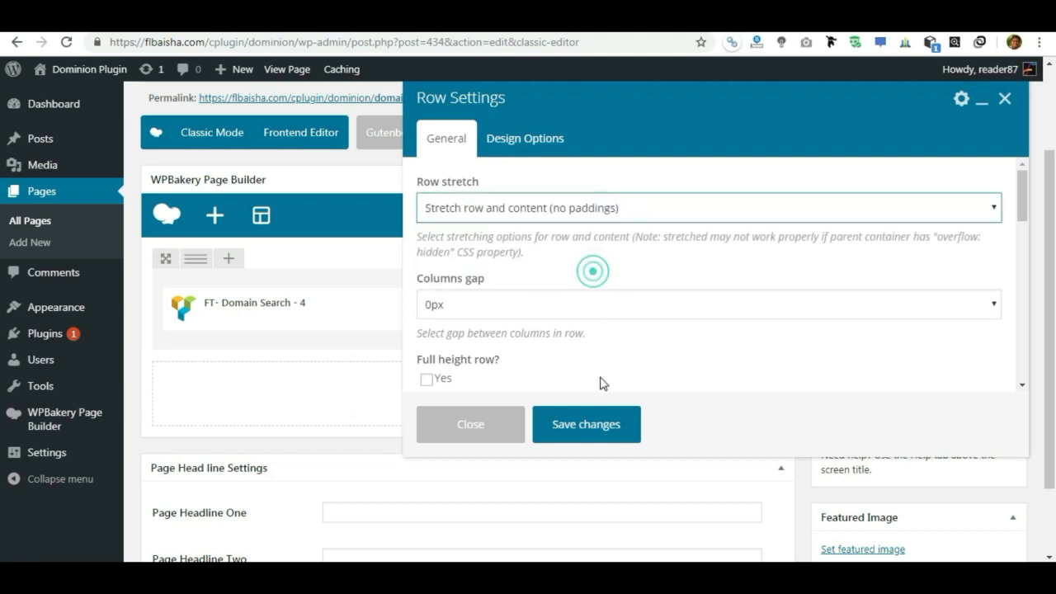
pyautogui.click(597, 424)
# - Add an Empty Space element with a height of 40px in a new row below the domain search
pyautogui.click(478, 395)
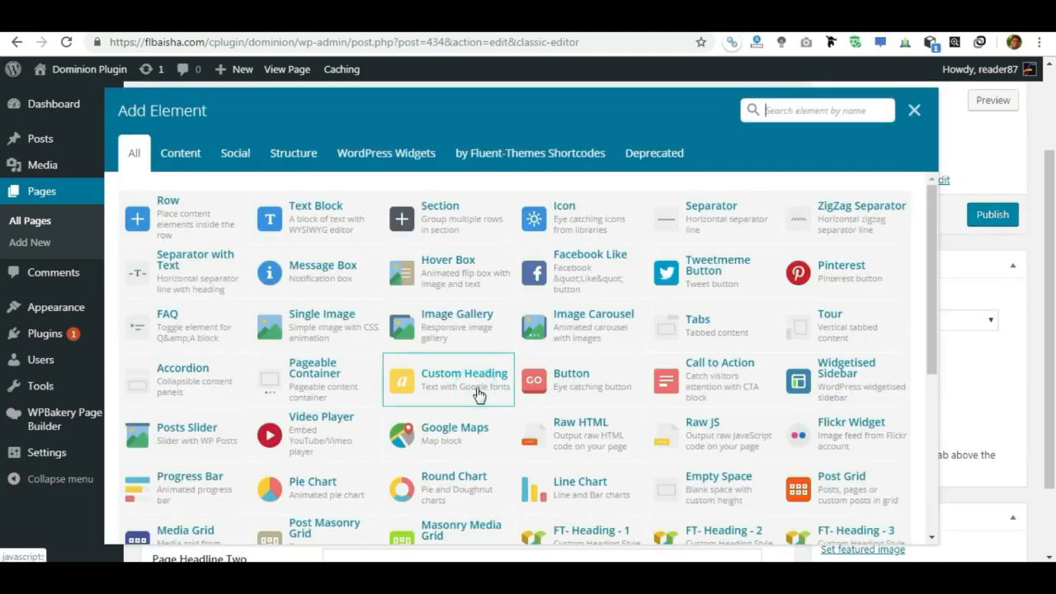
pyautogui.click(737, 503)
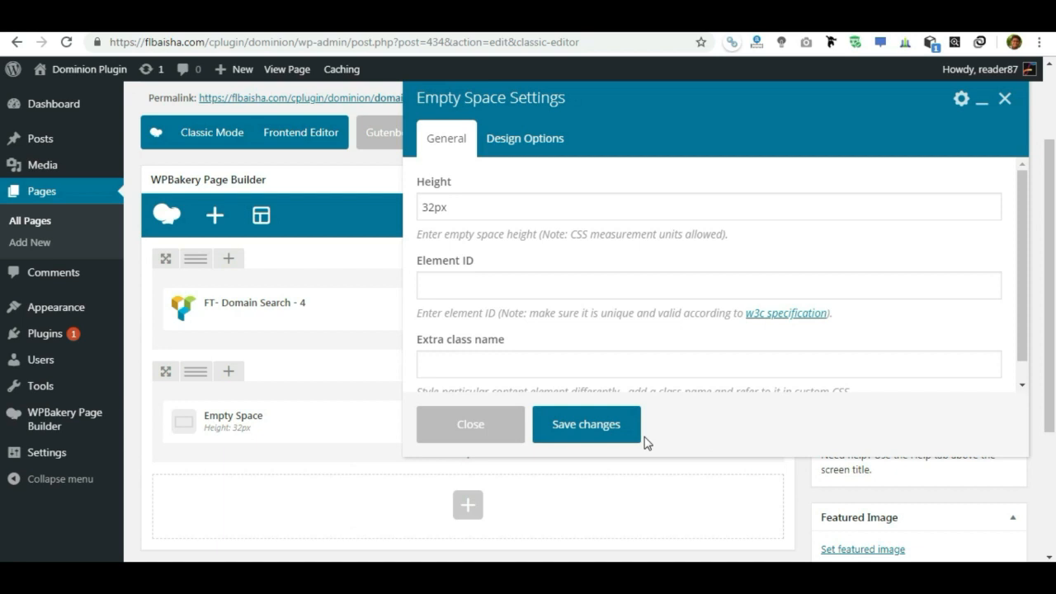
pyautogui.moveTo(432, 208); pyautogui.dragTo(417, 210)
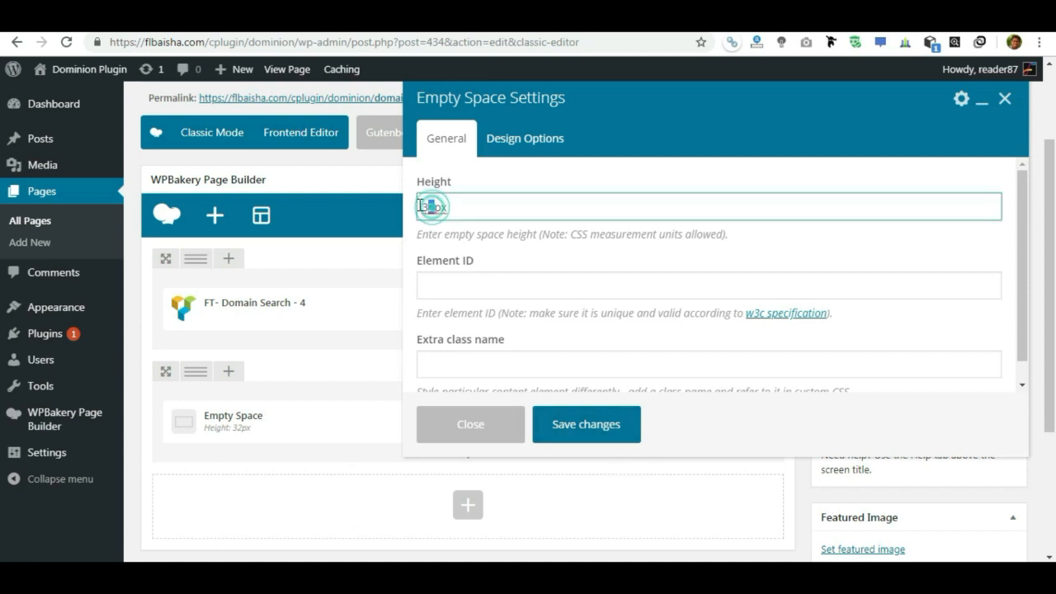
pyautogui.write('40')
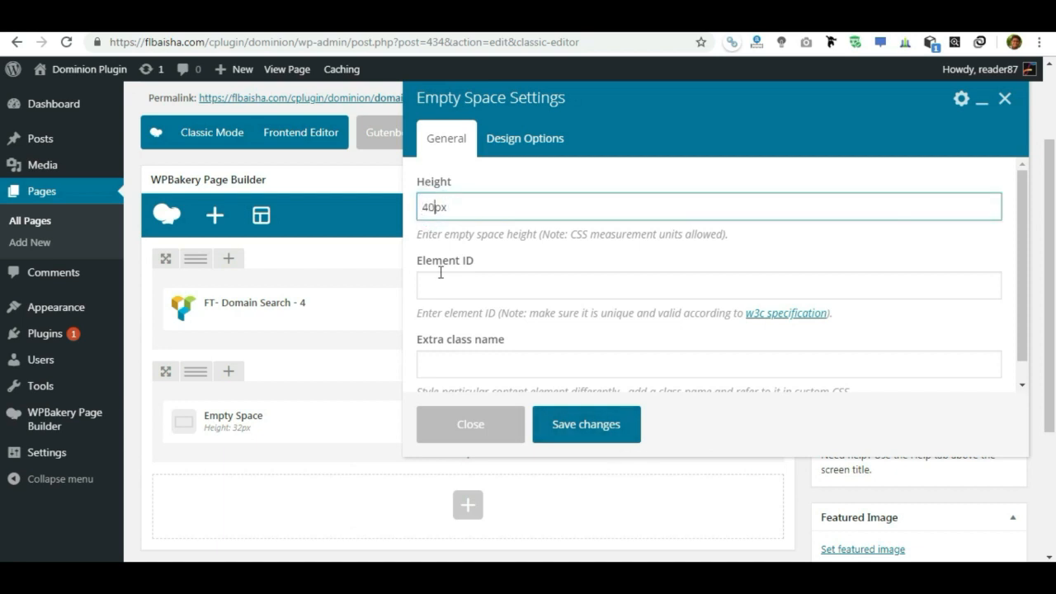
pyautogui.click(575, 418)
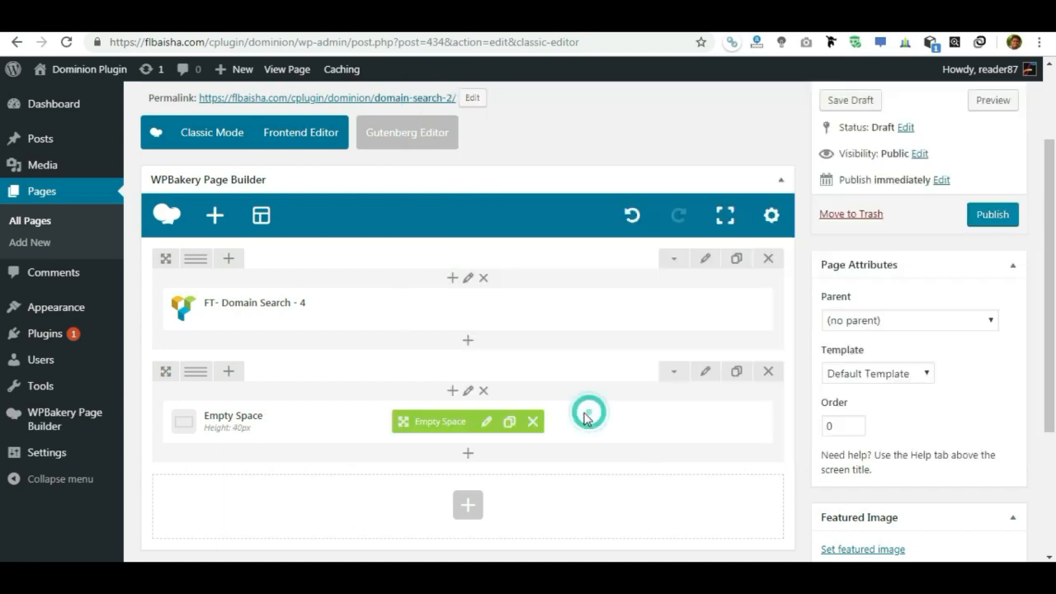
# - Duplicate the Empty Space row with one copy above the domain search row, then publish and view the page
pyautogui.click(737, 371)
pyautogui.moveTo(165, 372); pyautogui.dragTo(154, 241)
pyautogui.click(1010, 214)
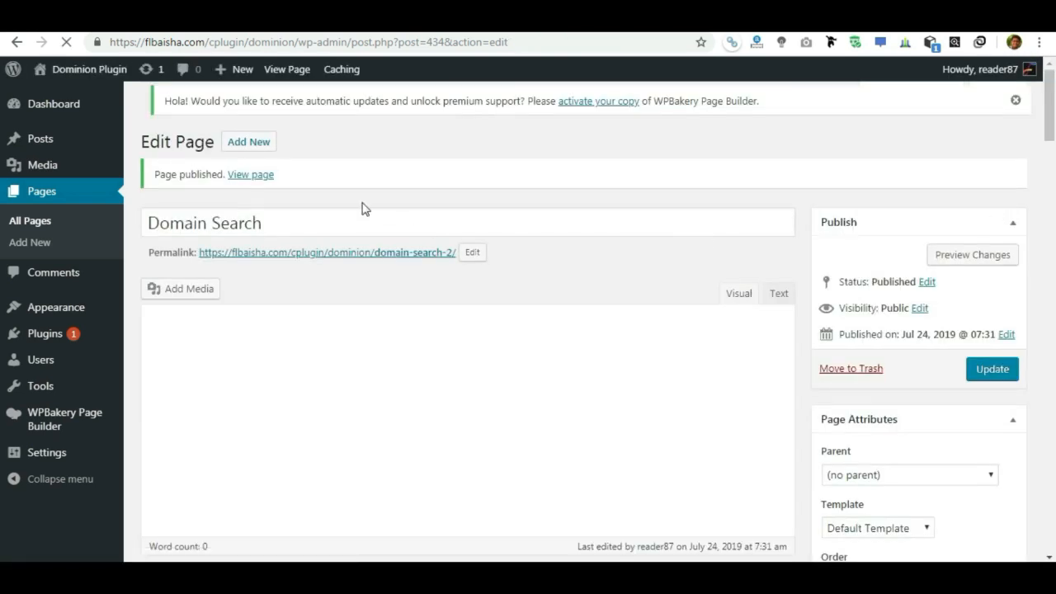
pyautogui.click(257, 177)
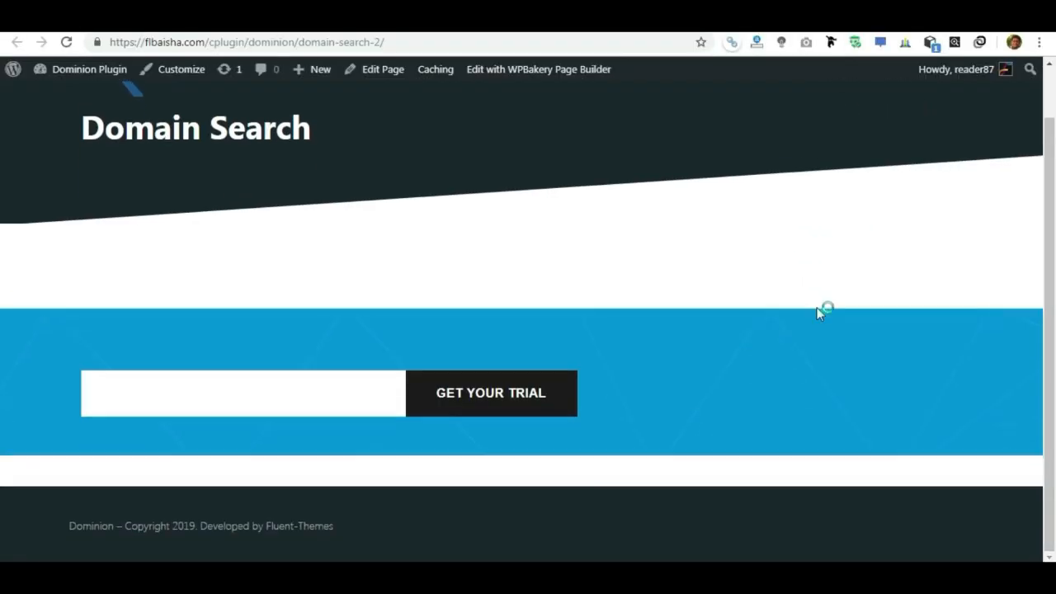
pyautogui.scroll(1, 819, 315)
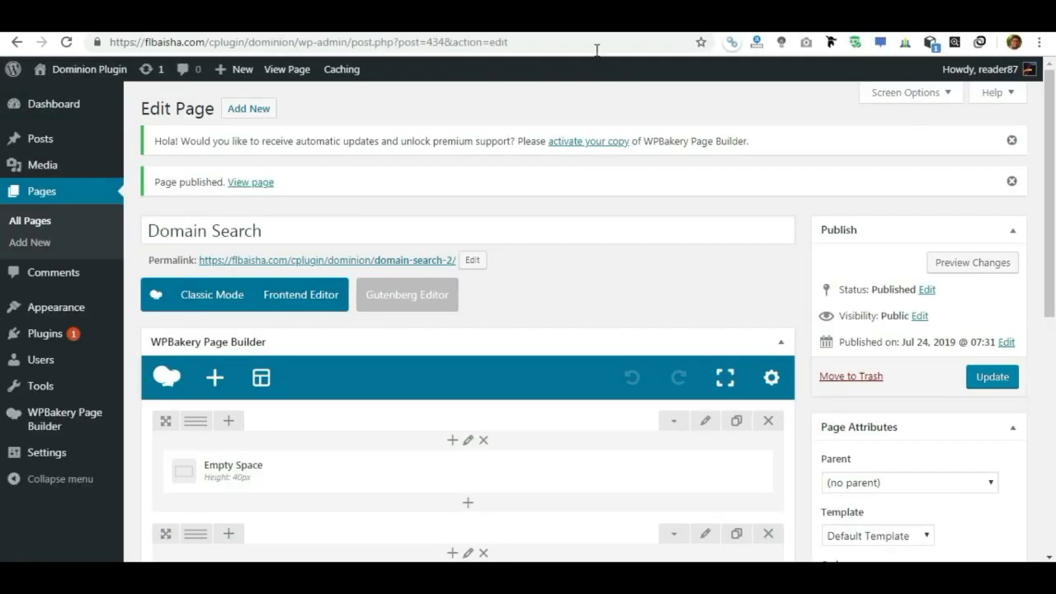
# - Give the FT- Domain Search - 4 element the title "Grab Your Perfect Domain" and a subtitle starting with "We Offer"
pyautogui.scroll(-4, 577, 214)
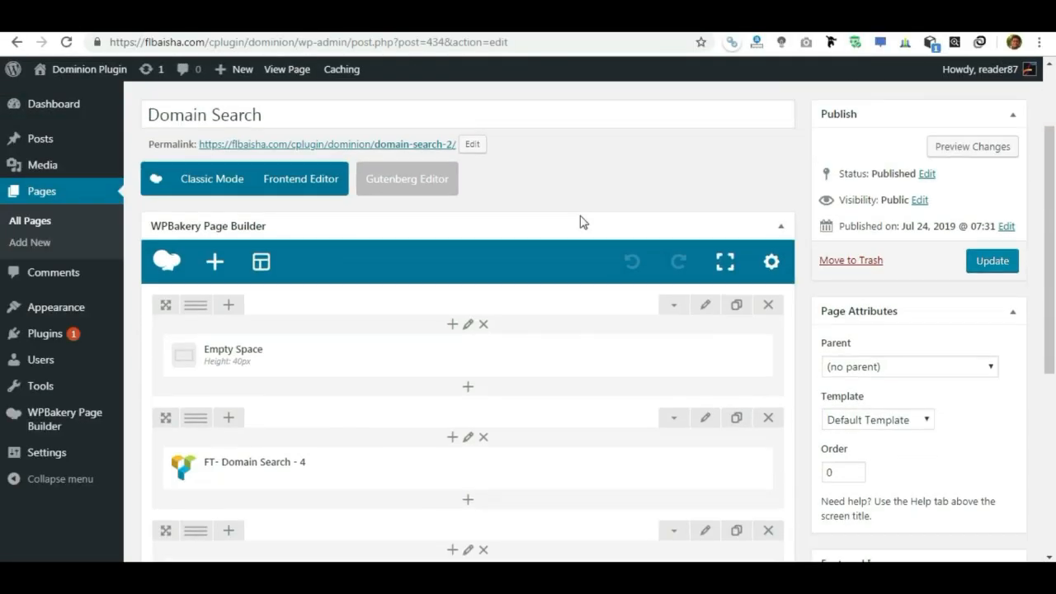
pyautogui.click(505, 310)
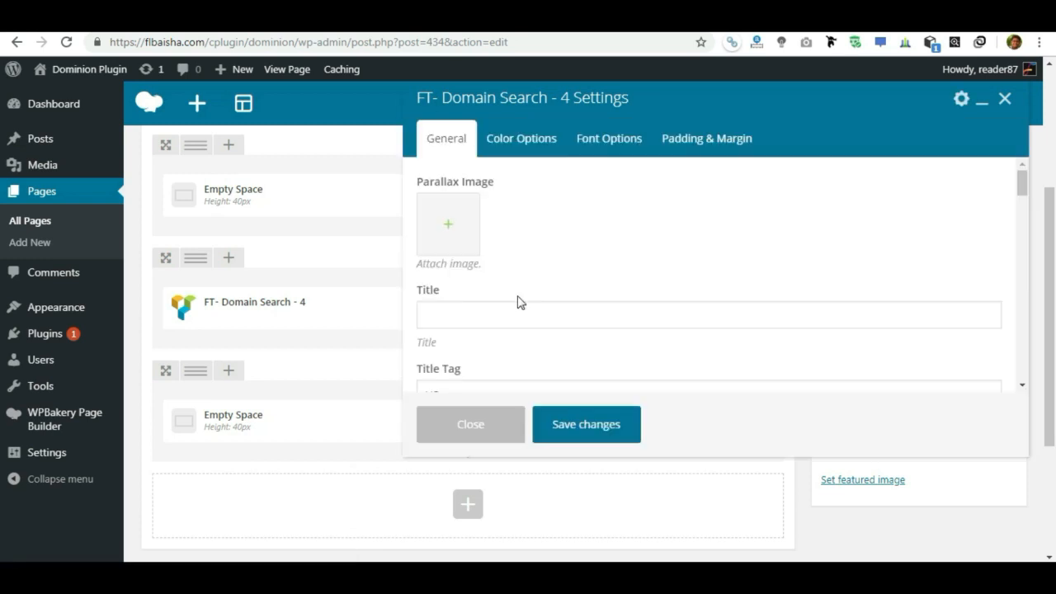
pyautogui.scroll(-1, 576, 277)
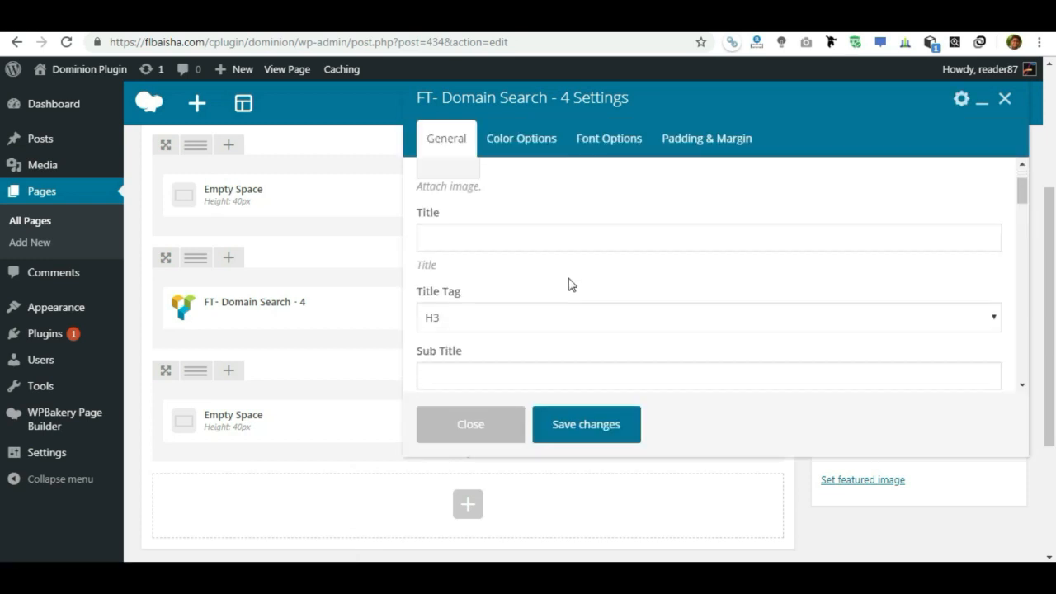
pyautogui.click(588, 239)
pyautogui.write('Grab Your Perfect Domain')
pyautogui.scroll(-1, 500, 289)
pyautogui.click(500, 293)
pyautogui.write('We Offer')
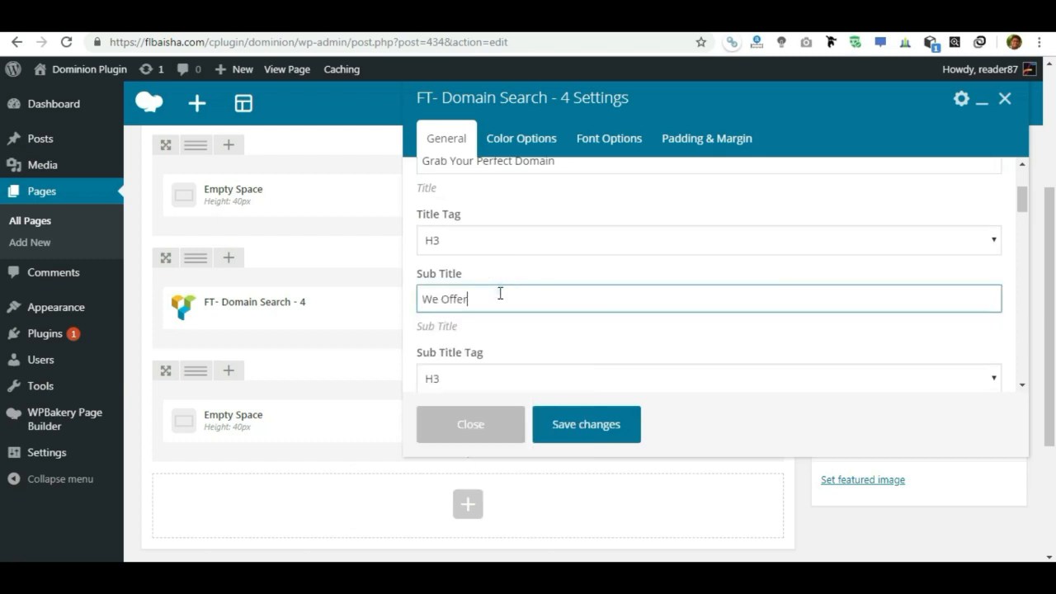
pyautogui.write('e')
# - Fill in the search field's placeholder and button texts with saved entries, and set the Search Action URL to #
pyautogui.scroll(-3, 528, 313)
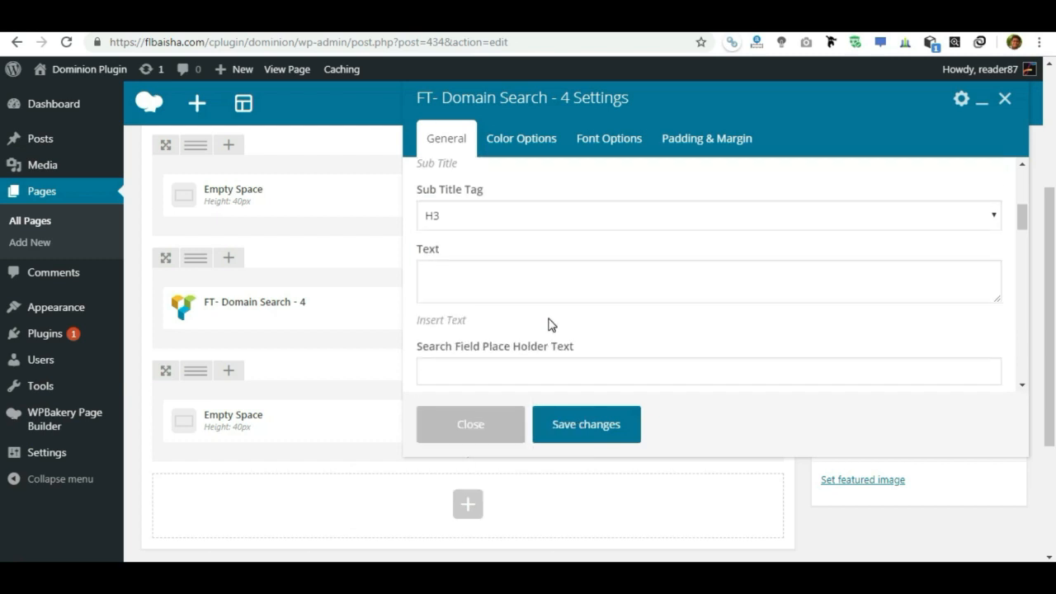
pyautogui.doubleClick(521, 304)
pyautogui.click(507, 337)
pyautogui.scroll(-1, 505, 330)
pyautogui.doubleClick(504, 303)
pyautogui.click(500, 339)
pyautogui.scroll(-2, 520, 323)
pyautogui.doubleClick(523, 298)
pyautogui.click(523, 328)
# - Paste the list of domain extensions ending in .uk and .bz into the Drop-Down Options, one per line
pyautogui.scroll(-1, 593, 309)
pyautogui.click(599, 311)
pyautogui.hotkey('ctrl', 'v')
pyautogui.scroll(-3, 674, 312)
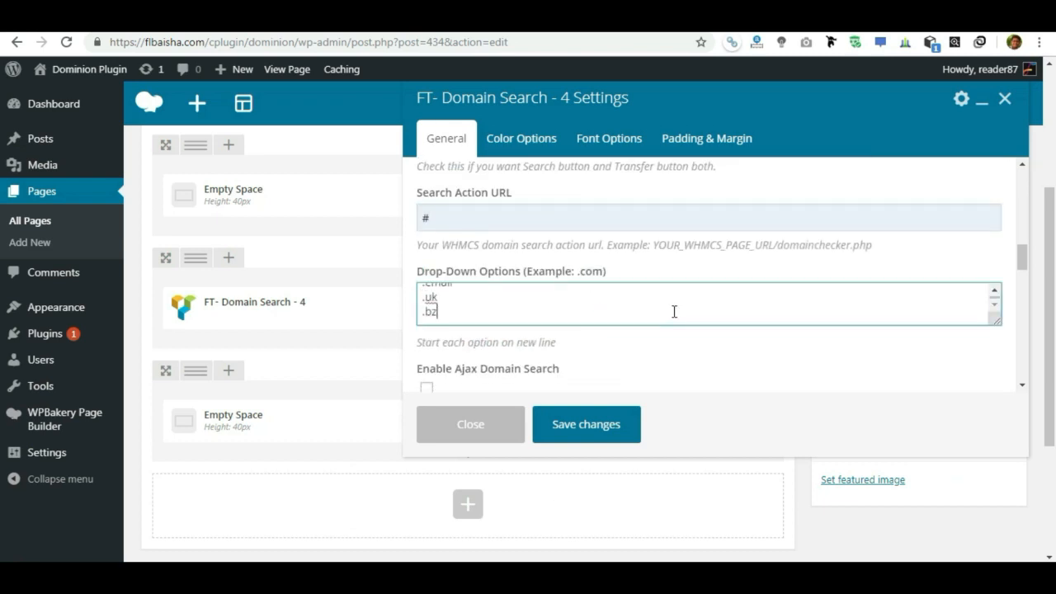
# - Fill in the first right side sample domain with its pricing, and set the second to .net at $16
pyautogui.scroll(-2, 649, 277)
pyautogui.doubleClick(573, 311)
pyautogui.click(536, 342)
pyautogui.scroll(-1, 549, 312)
pyautogui.doubleClick(549, 307)
pyautogui.click(496, 371)
pyautogui.scroll(-1, 496, 350)
pyautogui.doubleClick(505, 312)
pyautogui.click(507, 345)
pyautogui.doubleClick(512, 316)
pyautogui.click(518, 353)
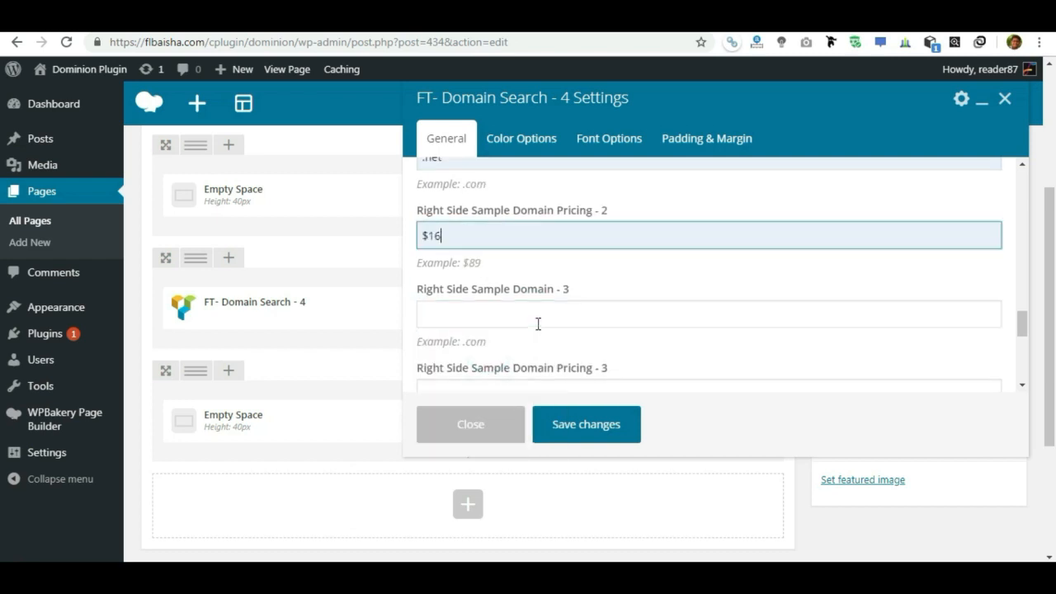
# - Fill in the third right side sample domain priced at $23, and set the fourth to .biz at $32
pyautogui.doubleClick(535, 320)
pyautogui.click(532, 350)
pyautogui.doubleClick(513, 319)
pyautogui.click(503, 349)
pyautogui.scroll(-2, 504, 330)
pyautogui.doubleClick(512, 244)
pyautogui.click(505, 276)
pyautogui.doubleClick(486, 314)
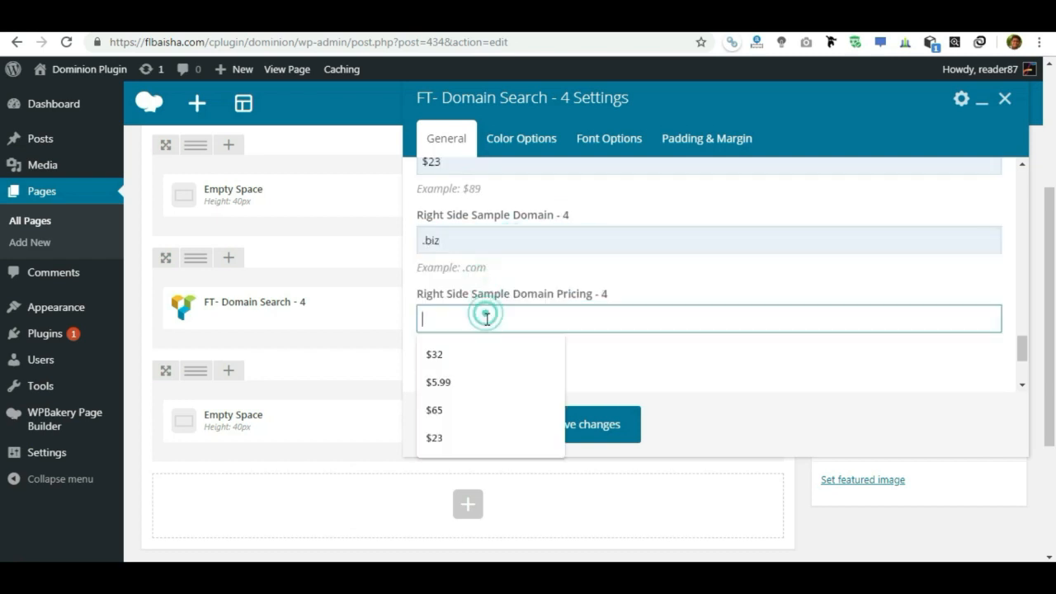
pyautogui.click(486, 354)
# - Tick the option below the fourth sample domain's pricing, save the element settings and preview the page
pyautogui.scroll(-1, 528, 330)
pyautogui.click(427, 315)
pyautogui.scroll(5, 605, 319)
pyautogui.click(587, 426)
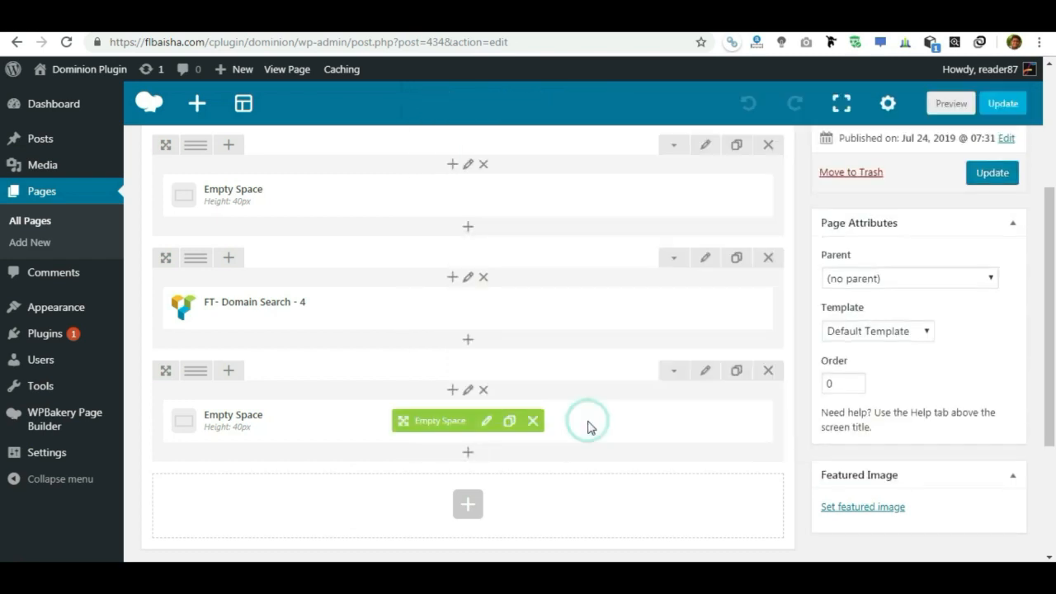
pyautogui.click(948, 105)
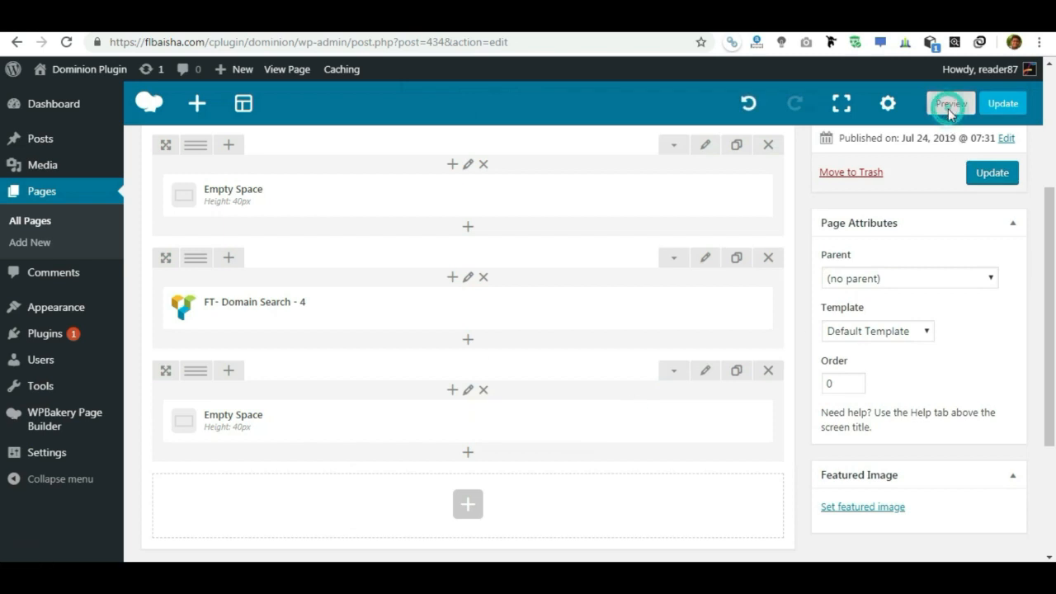
pyautogui.scroll(-1, 760, 350)
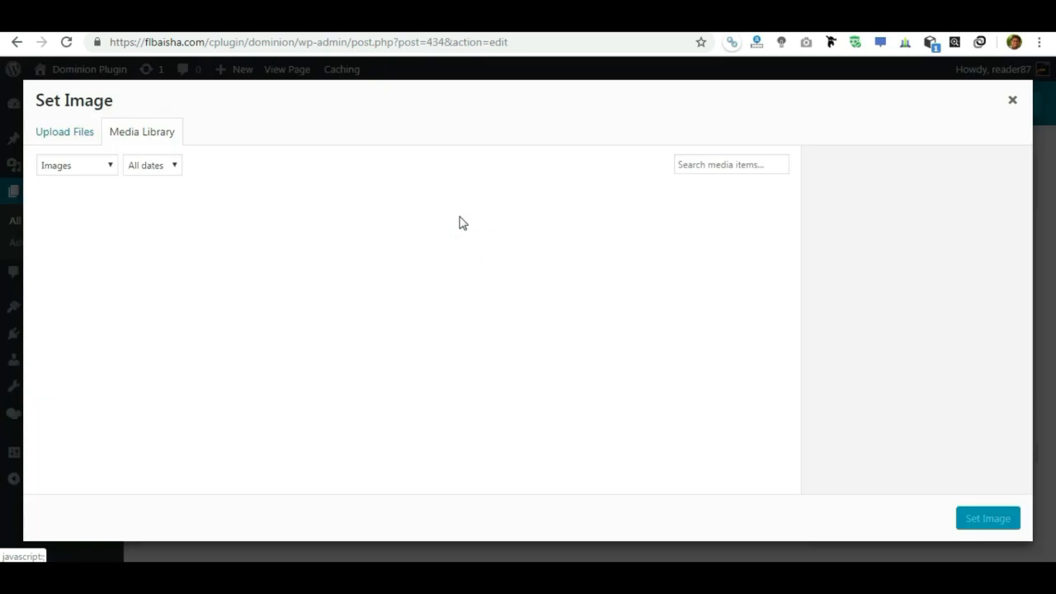
# - Set an image from the media library as the domain search element's parallax image
pyautogui.click(205, 335)
pyautogui.click(1001, 519)
# - Choose palette colors for the domain search element's title and subtitle
pyautogui.click(521, 138)
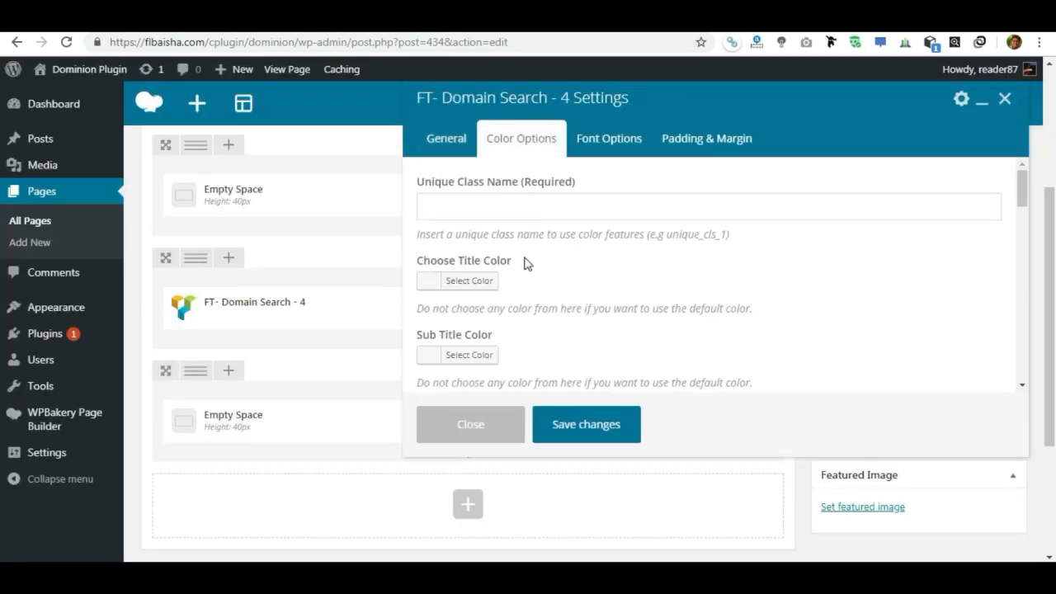
pyautogui.click(469, 283)
pyautogui.scroll(-1, 446, 389)
pyautogui.click(448, 384)
pyautogui.click(471, 204)
pyautogui.click(478, 278)
pyautogui.scroll(-2, 472, 289)
pyautogui.click(453, 302)
pyautogui.scroll(1, 464, 289)
pyautogui.click(478, 201)
# - Set the input box text color to #eca428
pyautogui.scroll(-2, 536, 282)
pyautogui.click(483, 268)
pyautogui.write('#eca')
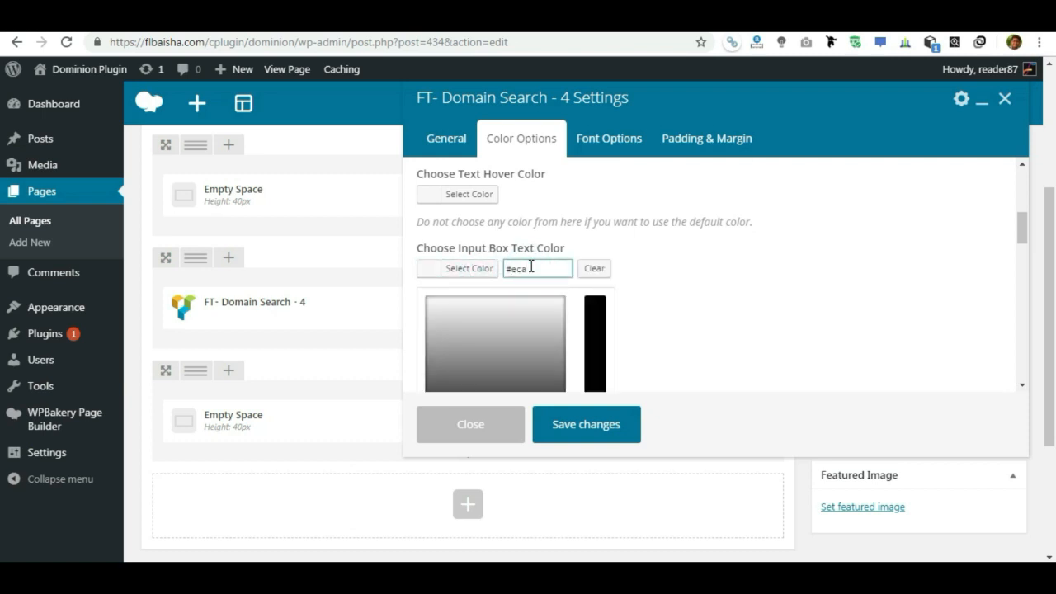
pyautogui.write('428')
pyautogui.hotkey('ctrl', 'a')
pyautogui.click(485, 274)
# - Choose a palette color for the color option directly above Domain Price Color
pyautogui.scroll(-1, 493, 290)
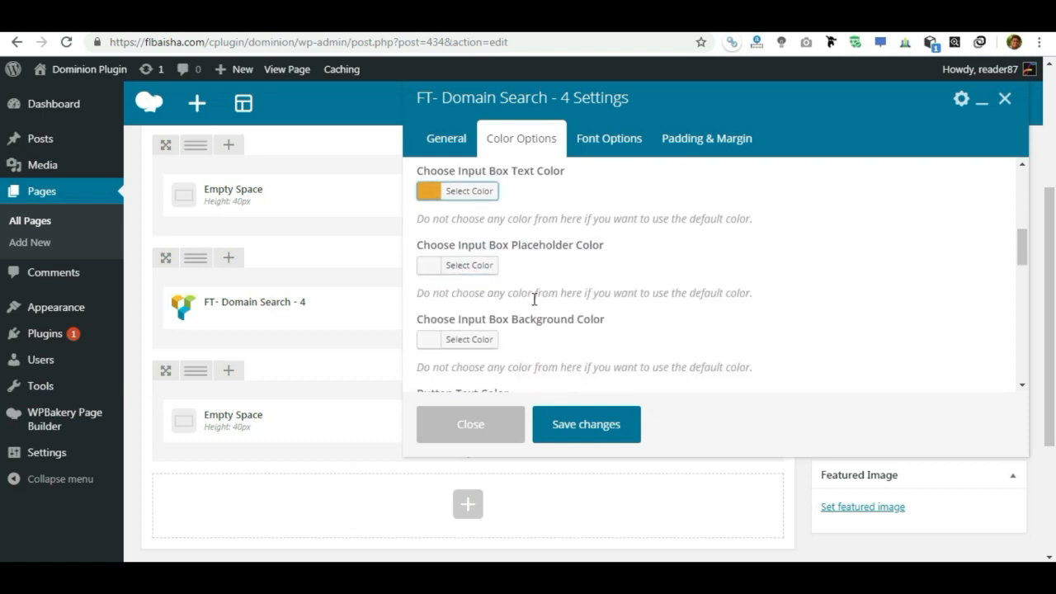
pyautogui.scroll(-3, 495, 284)
pyautogui.scroll(-1, 485, 269)
pyautogui.click(483, 252)
pyautogui.click(475, 253)
pyautogui.scroll(-4, 484, 256)
pyautogui.click(485, 247)
pyautogui.scroll(-2, 483, 252)
pyautogui.click(453, 265)
pyautogui.scroll(2, 470, 255)
pyautogui.click(478, 241)
# - Set the Domain Price Color to #eca00f
pyautogui.scroll(-1, 502, 272)
pyautogui.click(471, 238)
pyautogui.write('#eca00f')
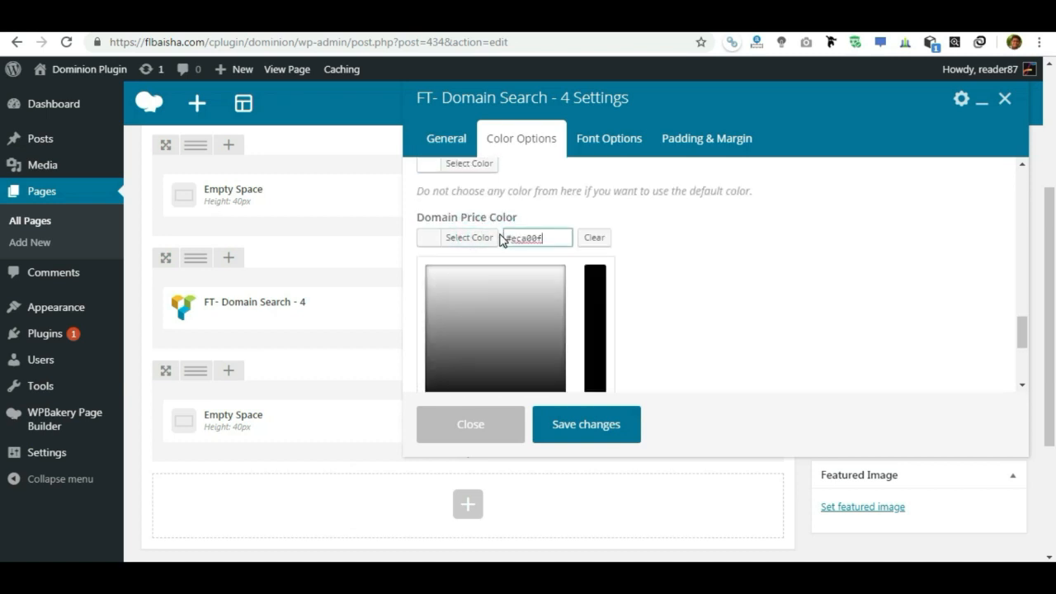
pyautogui.click(494, 238)
# - Set the title's font family to Alegreya in the domain search element's font options
pyautogui.click(609, 141)
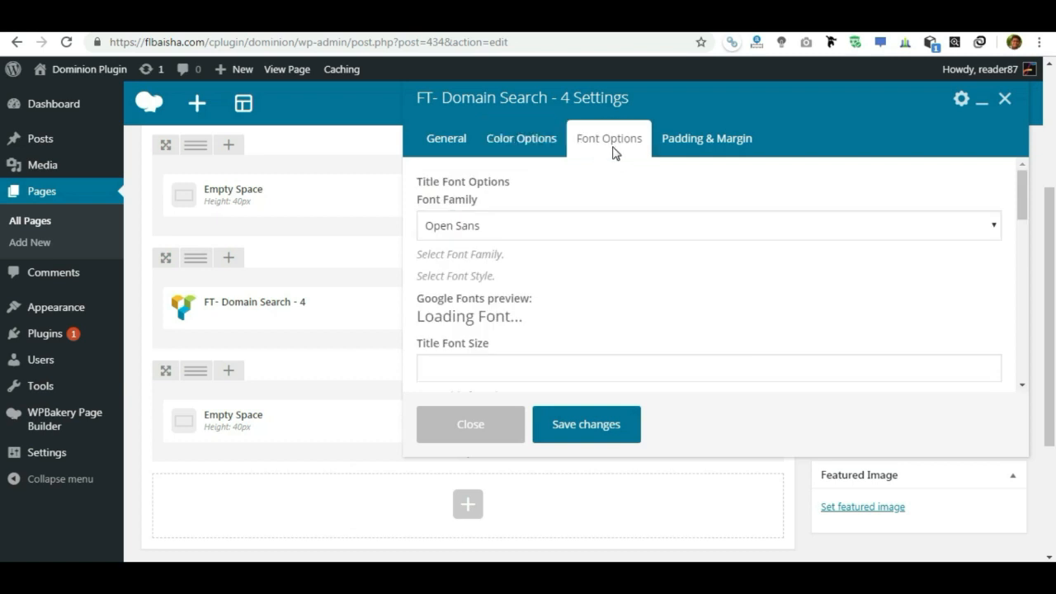
pyautogui.click(600, 226)
pyautogui.write('al')
pyautogui.press('Up')
pyautogui.press('Down')
pyautogui.press('Down')
pyautogui.press('Down')
pyautogui.press('Down')
pyautogui.press('Return')
# - Set the title's font size to 35px and its font weight to 600
pyautogui.scroll(-1, 575, 322)
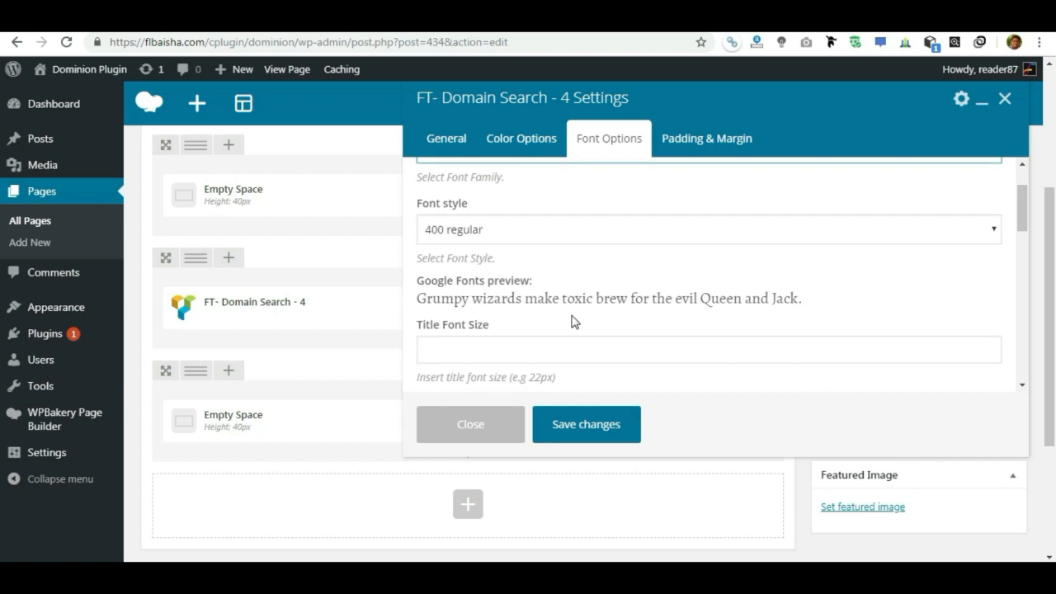
pyautogui.click(559, 348)
pyautogui.click(516, 386)
pyautogui.scroll(-1, 547, 368)
pyautogui.click(540, 356)
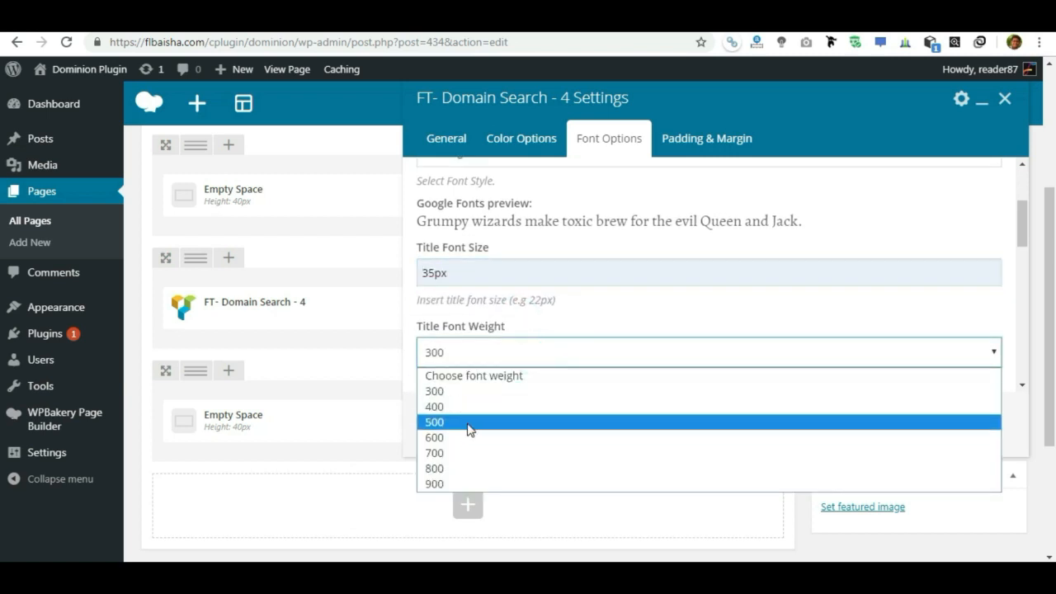
pyautogui.click(469, 437)
# - Set the subtitle's font family to Alegreya
pyautogui.scroll(-2, 549, 347)
pyautogui.click(537, 349)
pyautogui.write('aleg')
pyautogui.press('Return')
# - Set the subtitle's font size to 34px and its font weight to 600
pyautogui.scroll(-3, 528, 346)
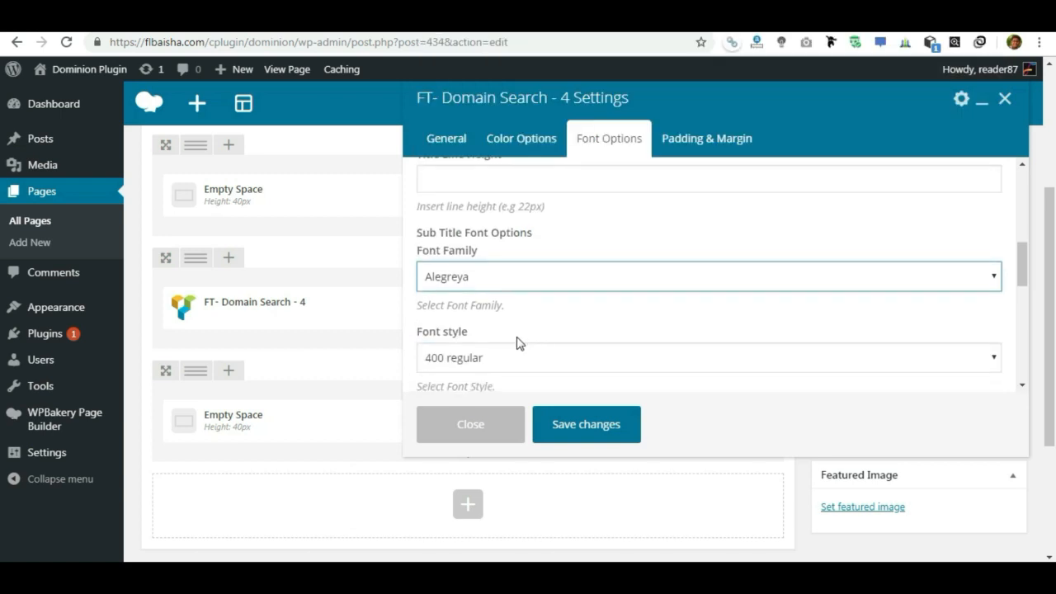
pyautogui.click(523, 325)
pyautogui.write('34')
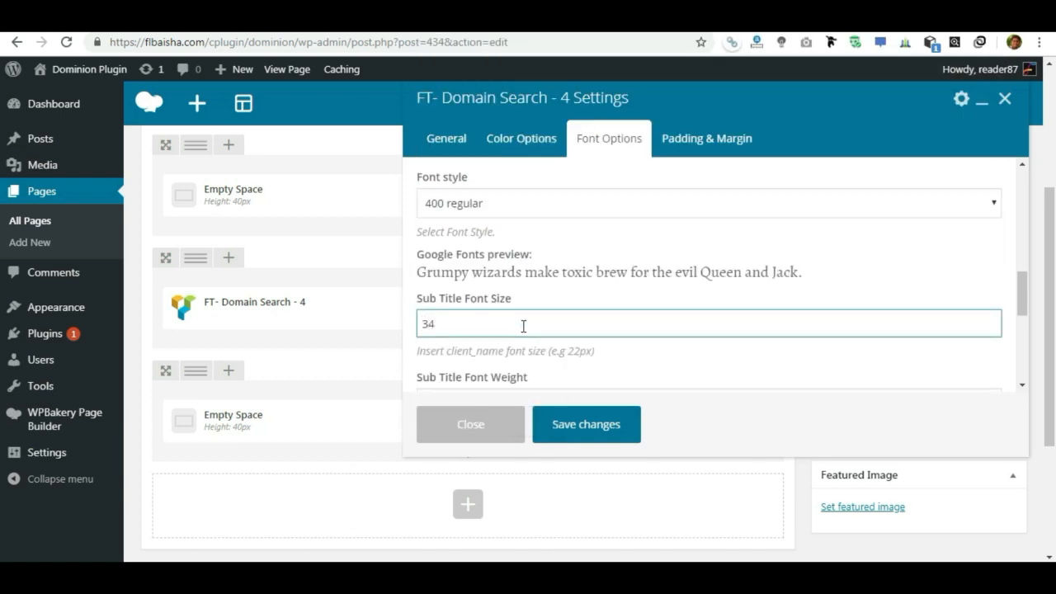
pyautogui.scroll(-1, 523, 325)
pyautogui.click(514, 325)
pyautogui.click(442, 409)
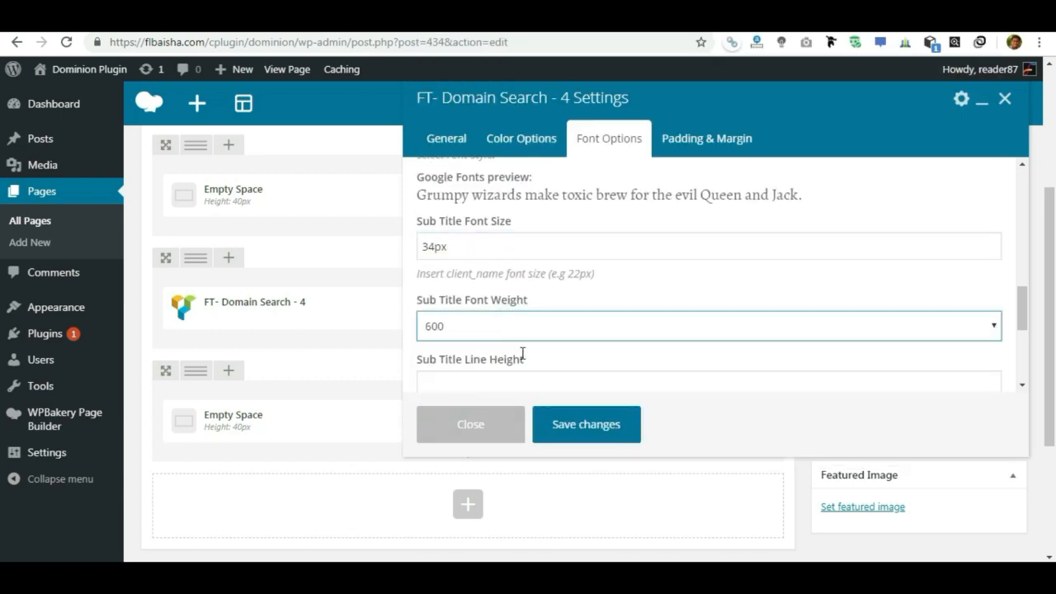
# - Fill the domain search element's padding with 100px 0 110px 0, adjust its bottom value, and save the element settings
pyautogui.click(731, 146)
pyautogui.click(667, 204)
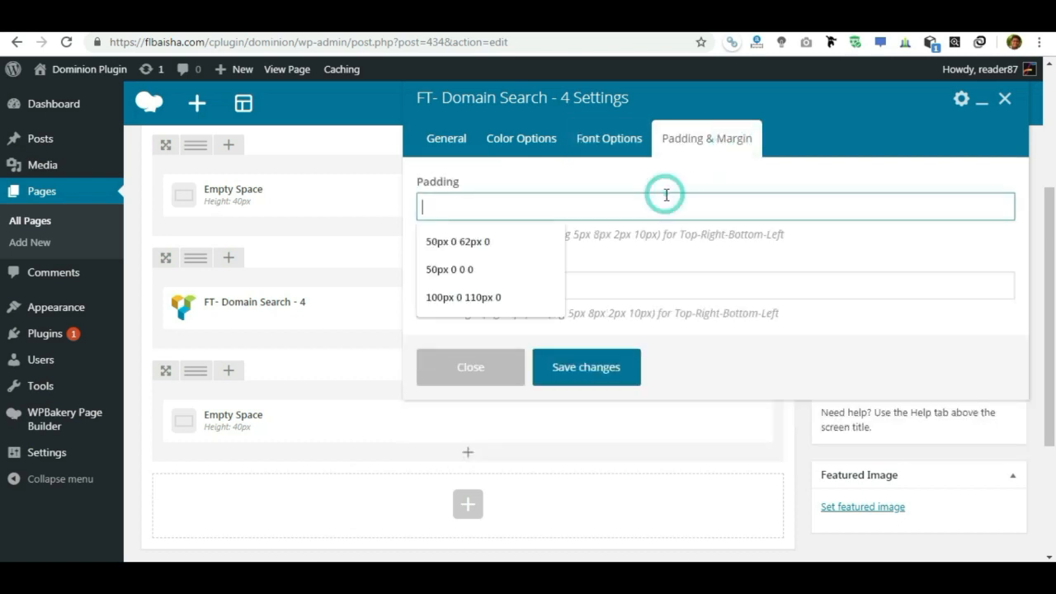
pyautogui.click(466, 295)
pyautogui.click(467, 206)
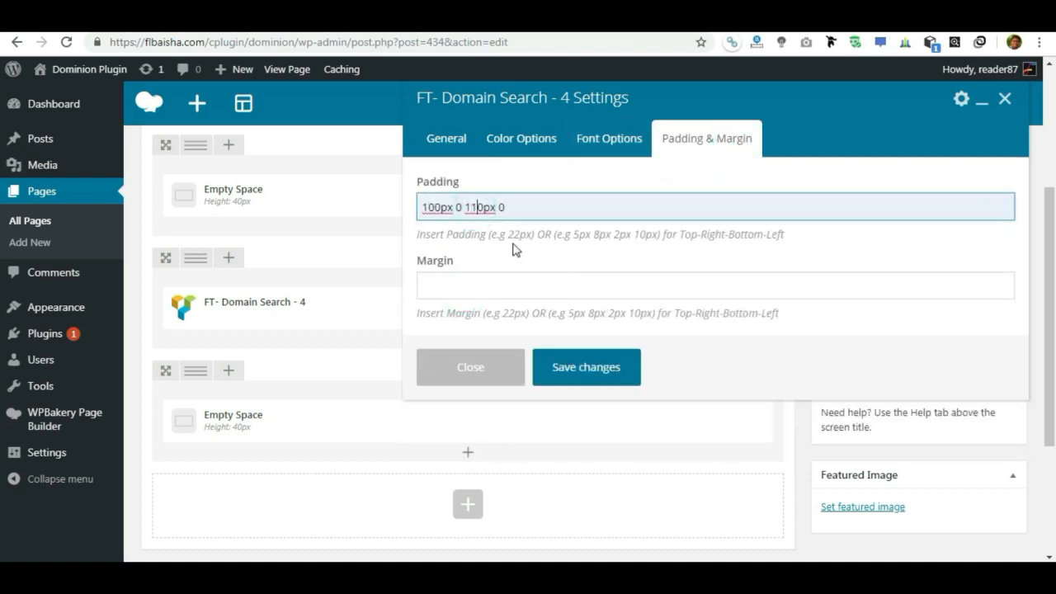
pyautogui.press('Delete')
pyautogui.write('0')
pyautogui.click(601, 378)
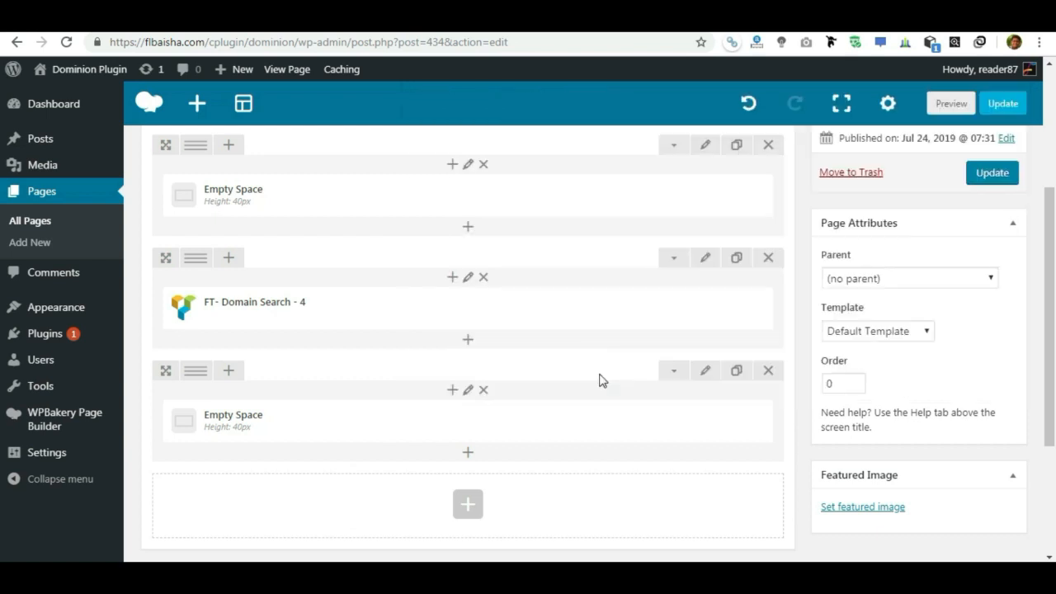
# - Preview the page and examine the domain search section, including the choices in its domain extension list
pyautogui.click(949, 105)
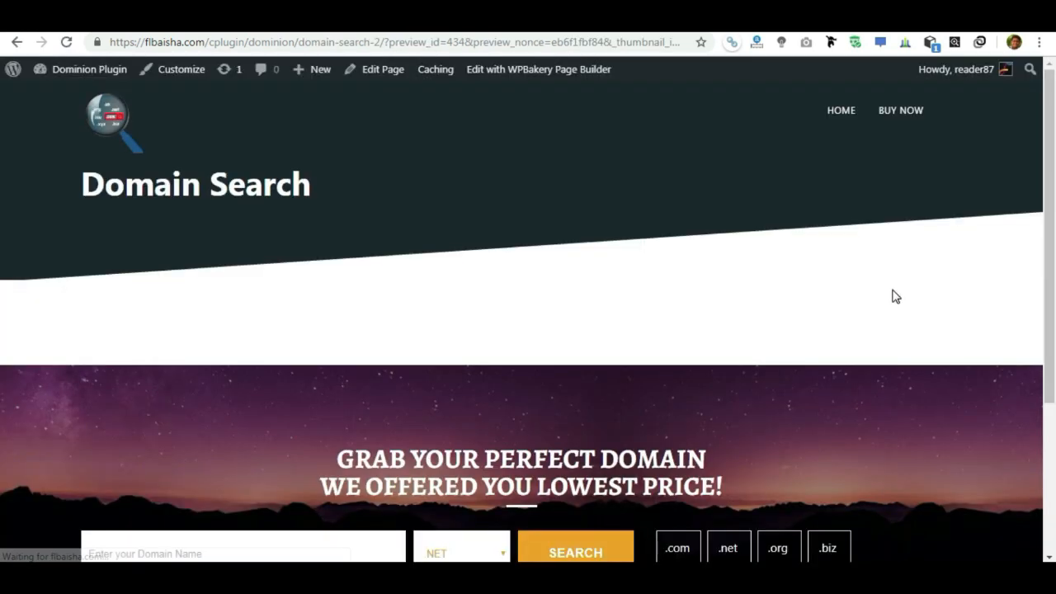
pyautogui.scroll(-2, 898, 294)
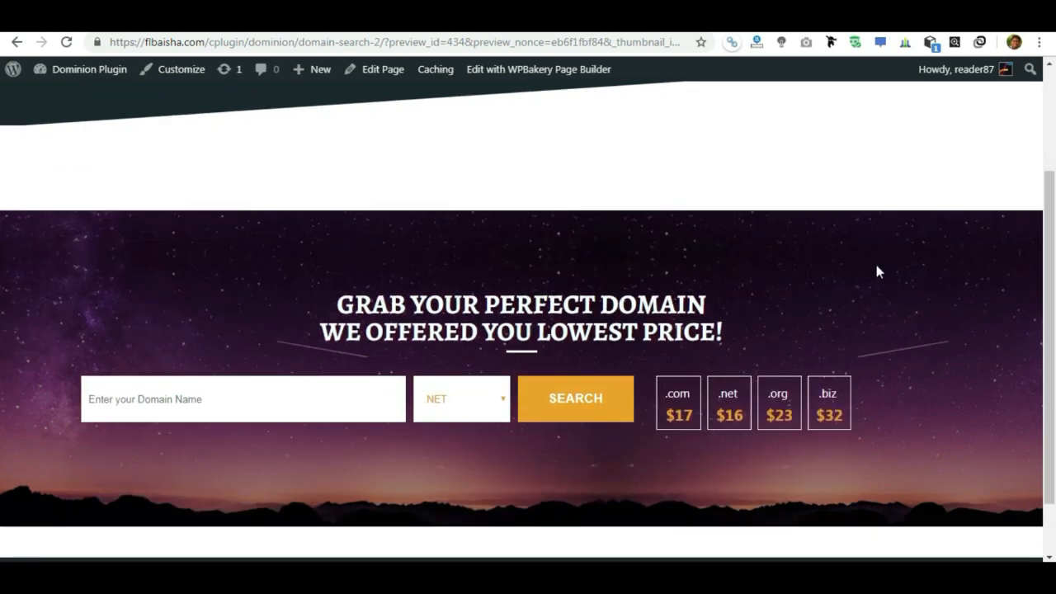
pyautogui.scroll(-1, 877, 270)
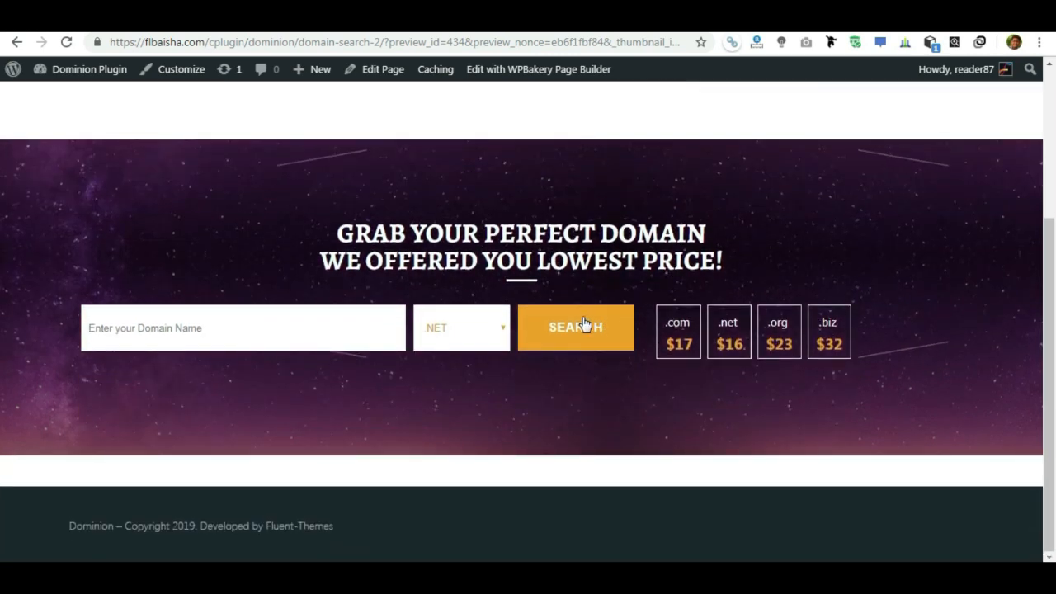
pyautogui.click(478, 330)
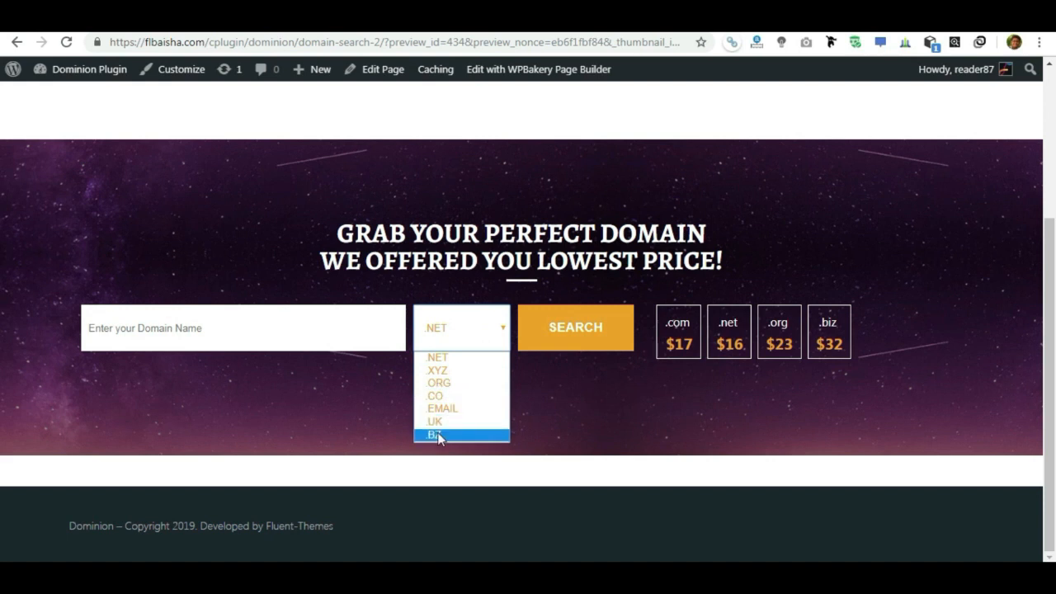
pyautogui.click(481, 331)
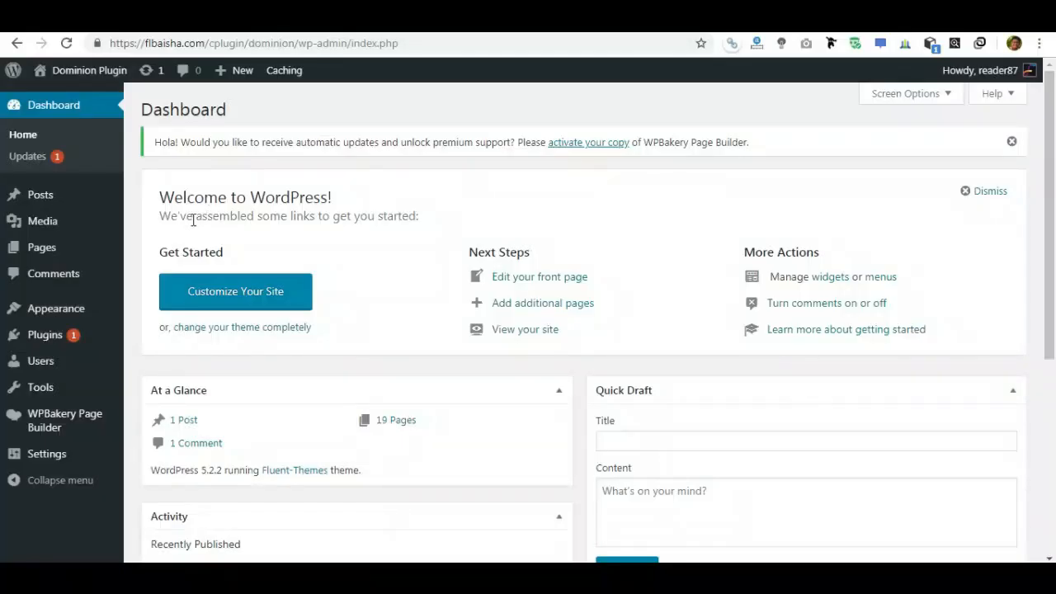
# - Create a new page titled "Domain Search" in the classic editor and publish it
pyautogui.moveTo(35, 258)
pyautogui.click(151, 275)
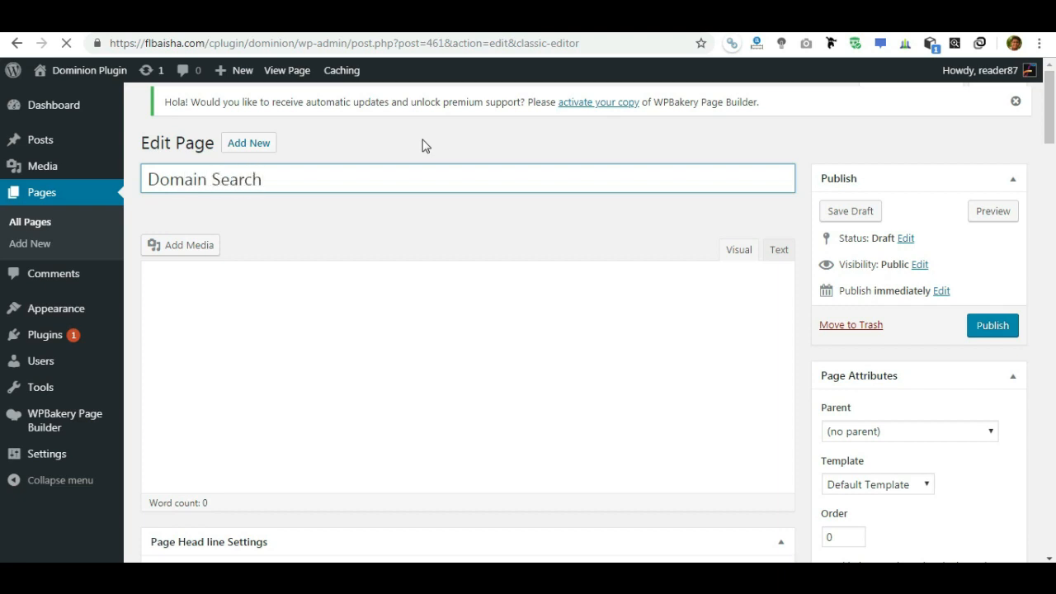
pyautogui.click(1008, 328)
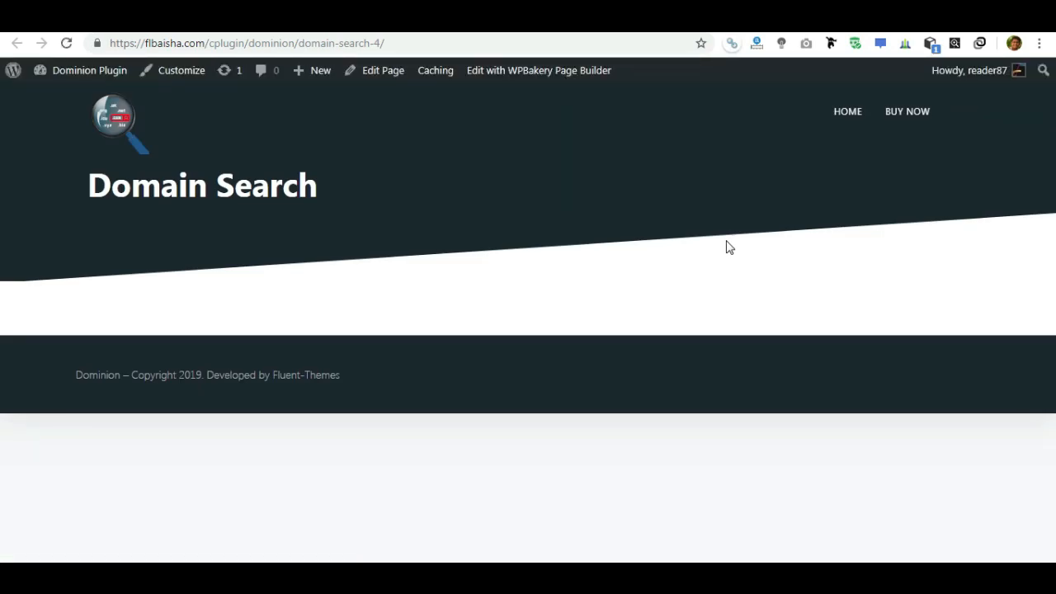
# - Insert the shortcode [dominion_shortcodes_domain_search_11] in the new page's content and preview the page
pyautogui.click(652, 18)
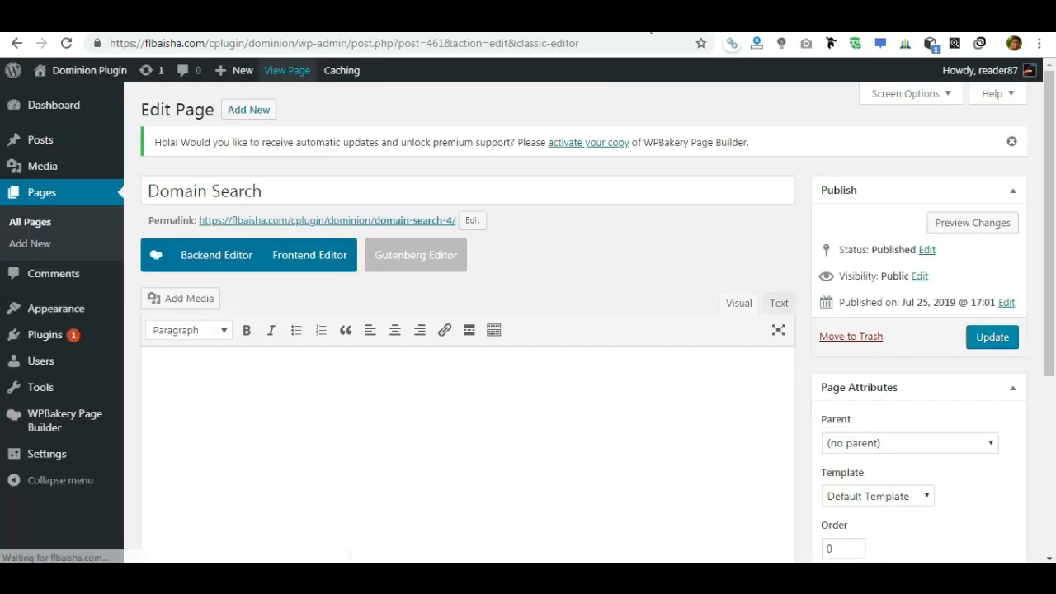
pyautogui.click(455, 394)
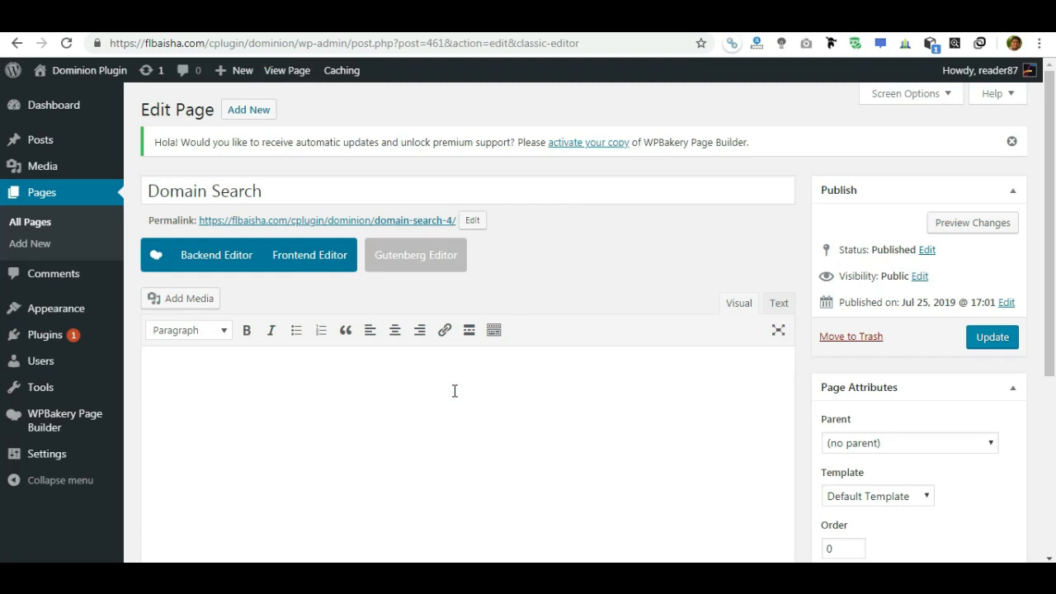
pyautogui.write('[dominion_shortcodes_domain_search_1]')
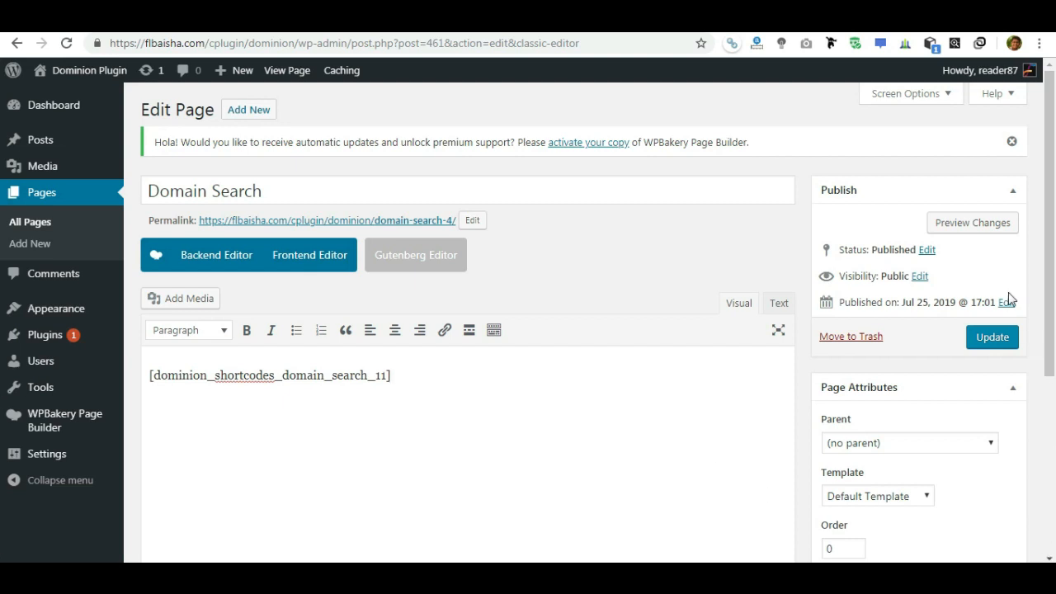
pyautogui.click(963, 226)
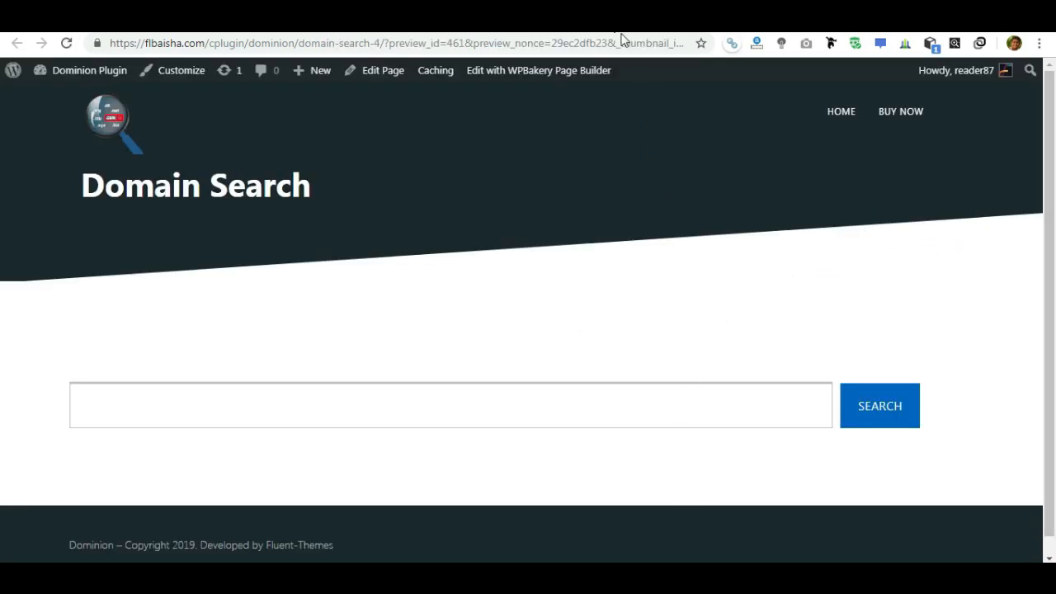
# - Add search_pholder="Enter your Domain Name Here." to the domain search shortcode and preview the page
pyautogui.click(591, 20)
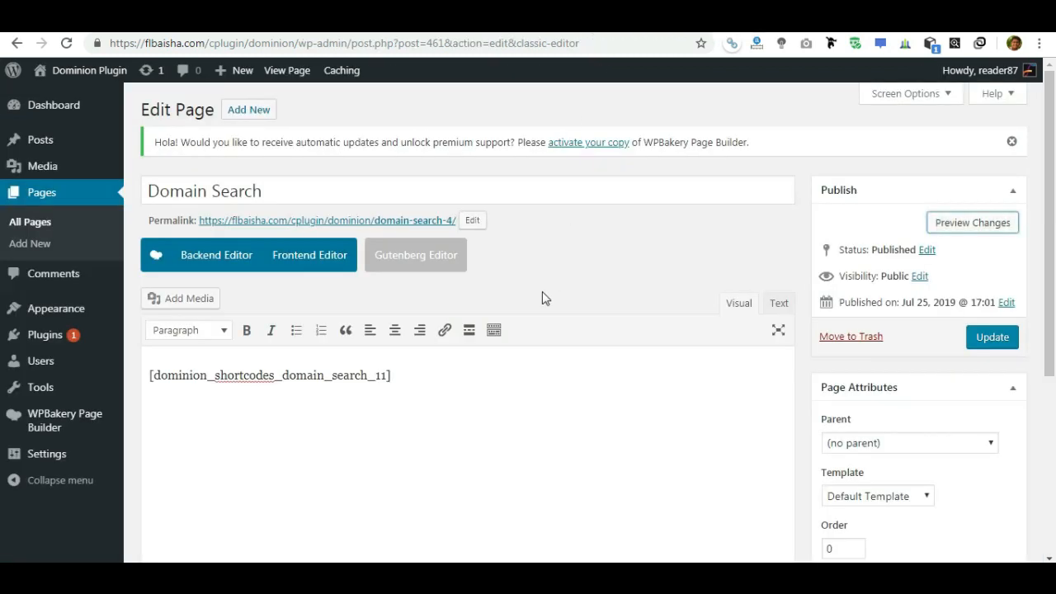
pyautogui.click(432, 377)
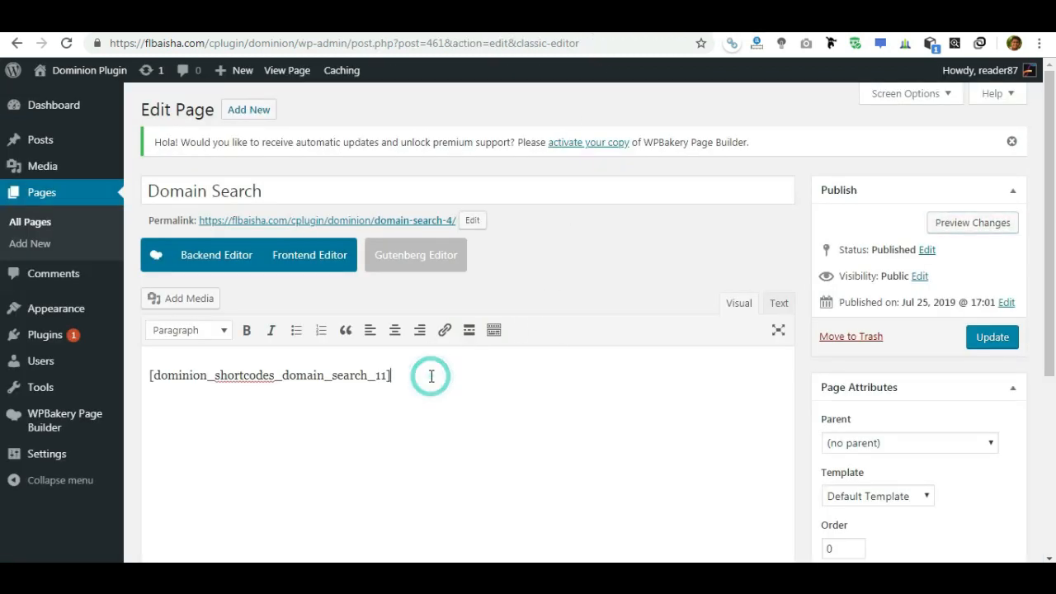
pyautogui.click(388, 376)
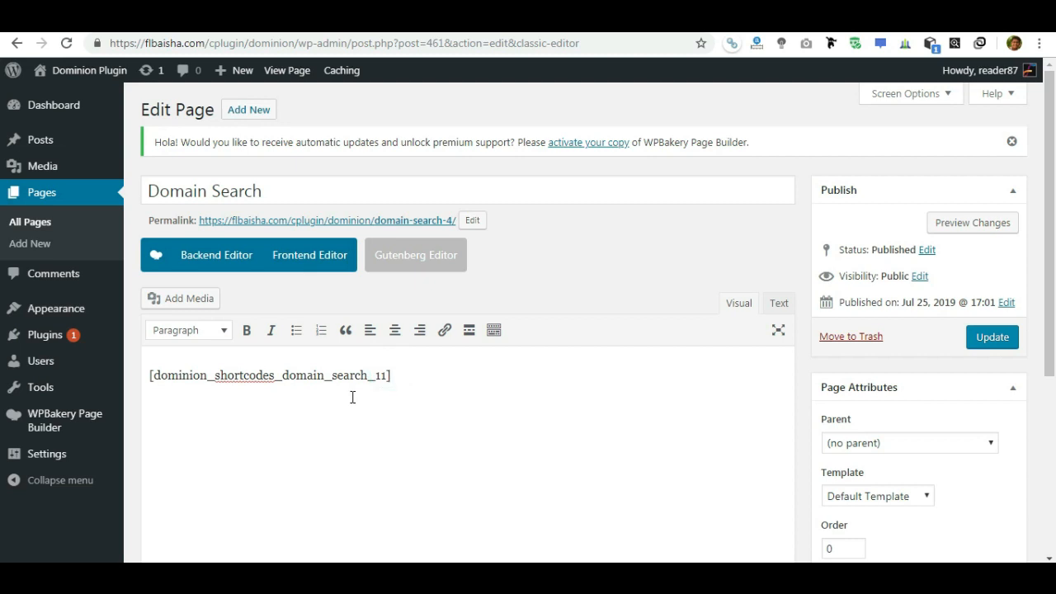
pyautogui.write('search_pholder="Enter your Domain Name Here."')
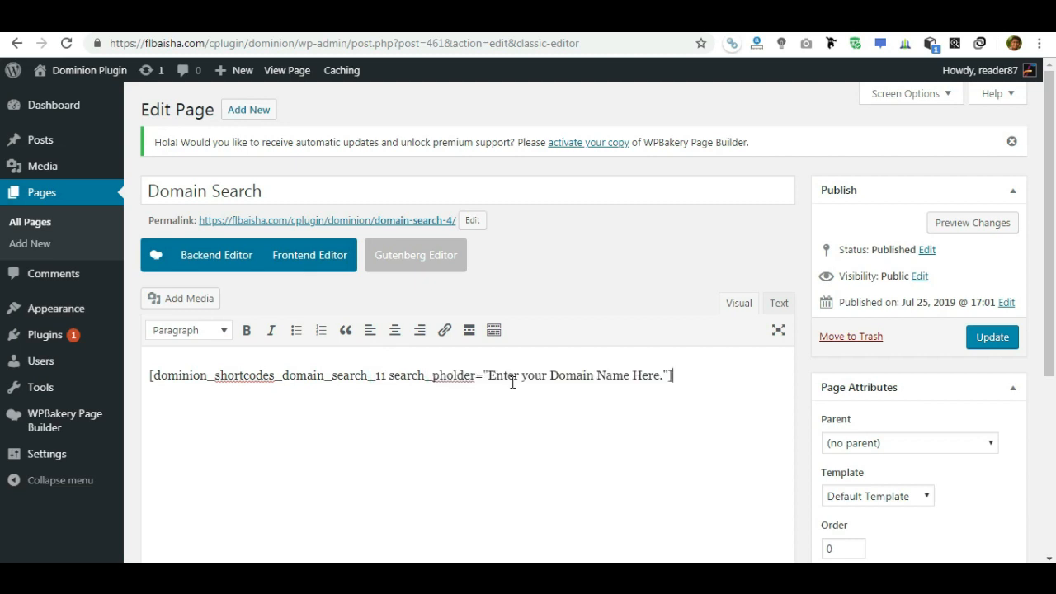
pyautogui.click(950, 224)
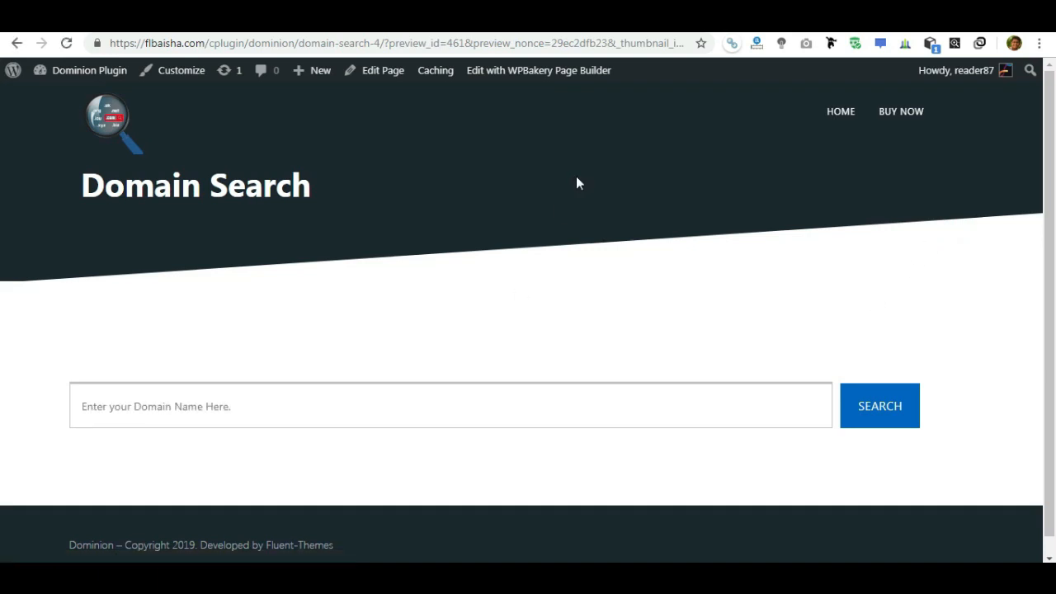
# - Add four sample domains with prices to the shortcode, .com $89, .net $23`, .org $23 and .info $65, and check them in the preview
pyautogui.hotkey('ctrl', 'shift', 'Tab')
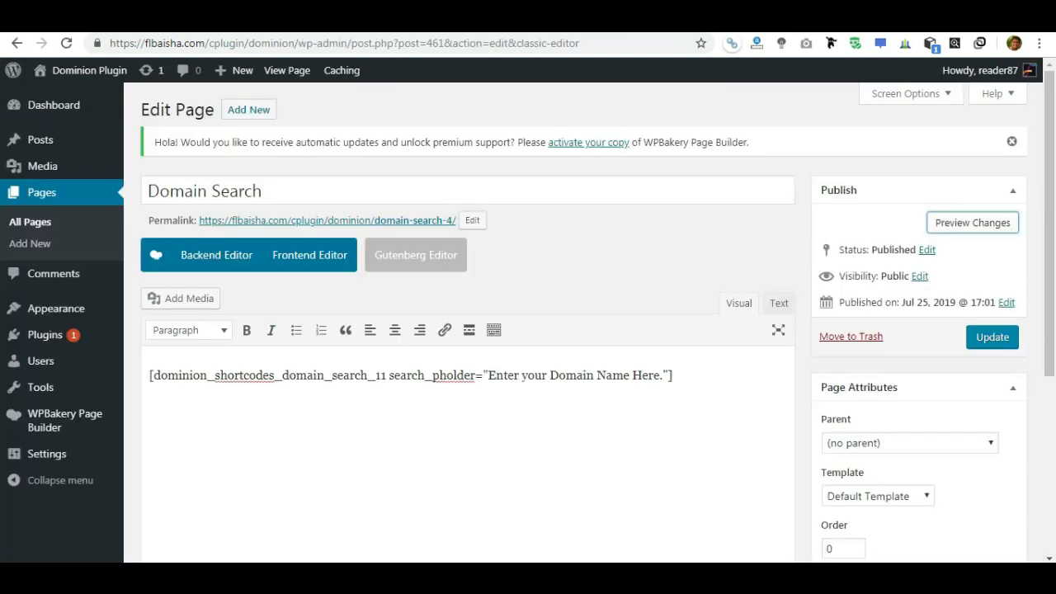
pyautogui.click(669, 375)
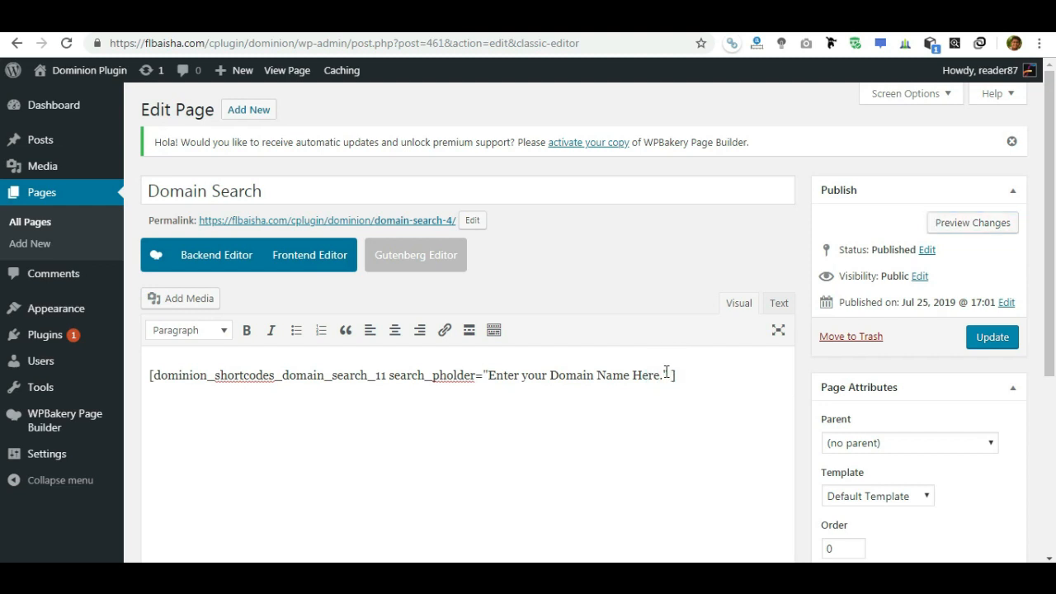
pyautogui.write('sample_domain1=".com" sample_domain1_pricing="$89" sample_domain2=".net" sample_domain2_pricing="$23`" sample_domain3=".org" sample_domain3_pricing="$23" sample_domain4=".info" sample_domain4_pricing="$65"')
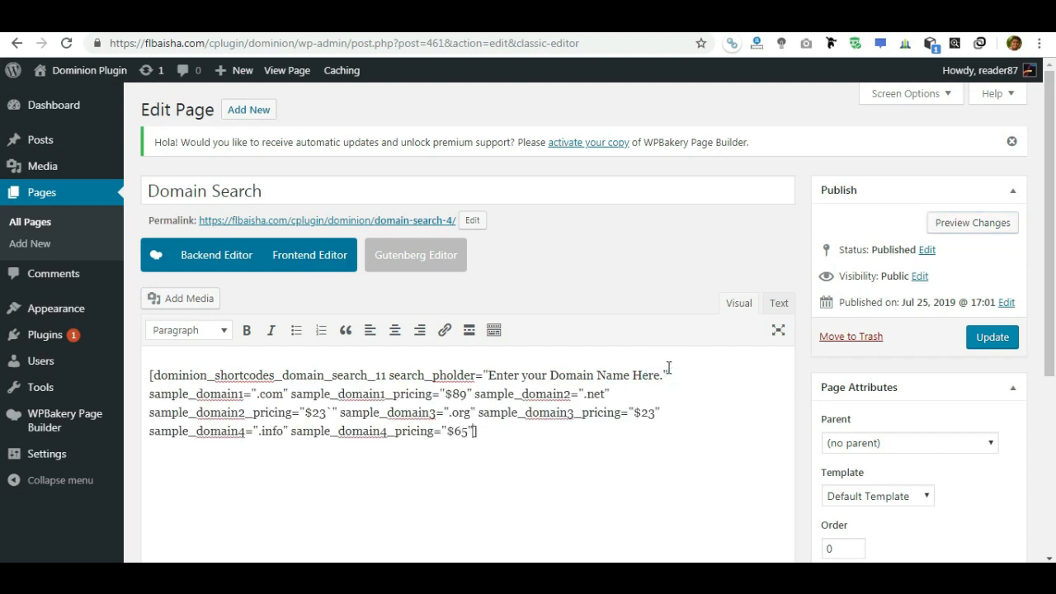
pyautogui.click(966, 224)
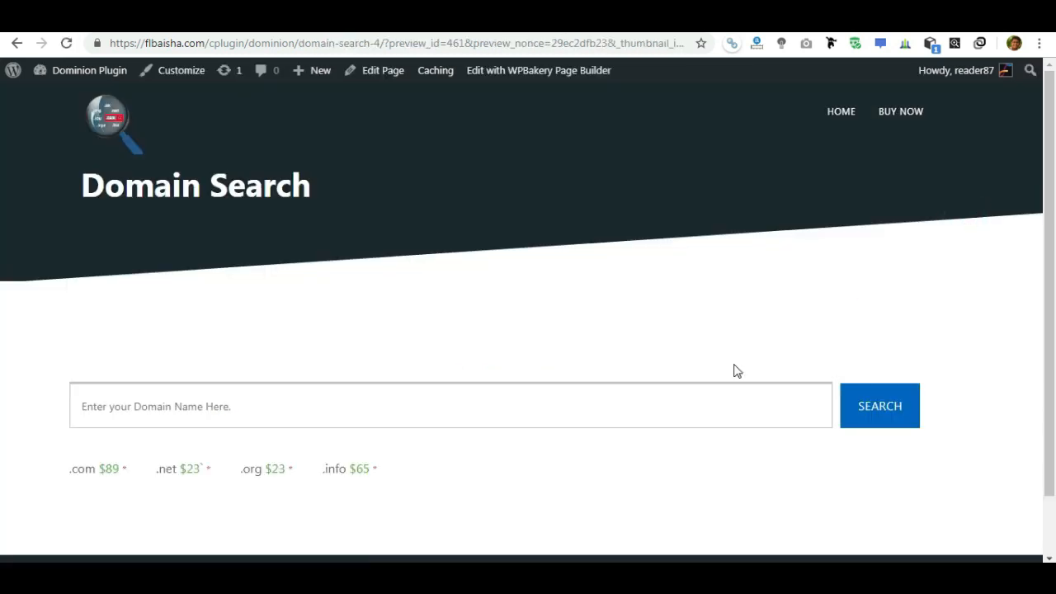
pyautogui.moveTo(390, 474); pyautogui.dragTo(51, 472)
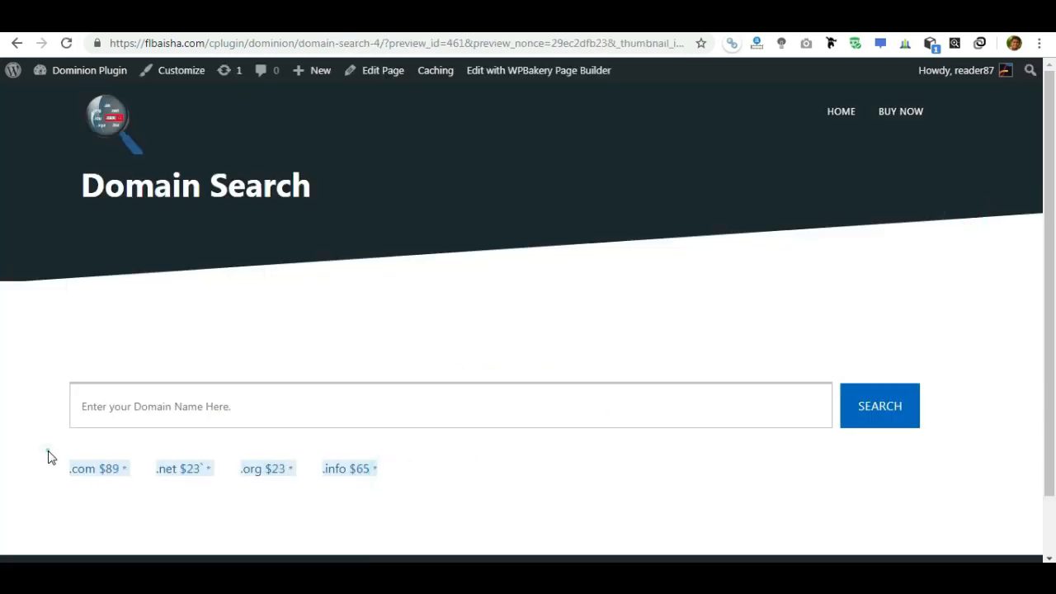
pyautogui.click(48, 457)
# - Add button_bg_color, domain_price_color and link_hover_color "#f4524d" and link_color "#000000" to the shortcode, and preview the page
pyautogui.hotkey('ctrl', 'shift', 'Tab')
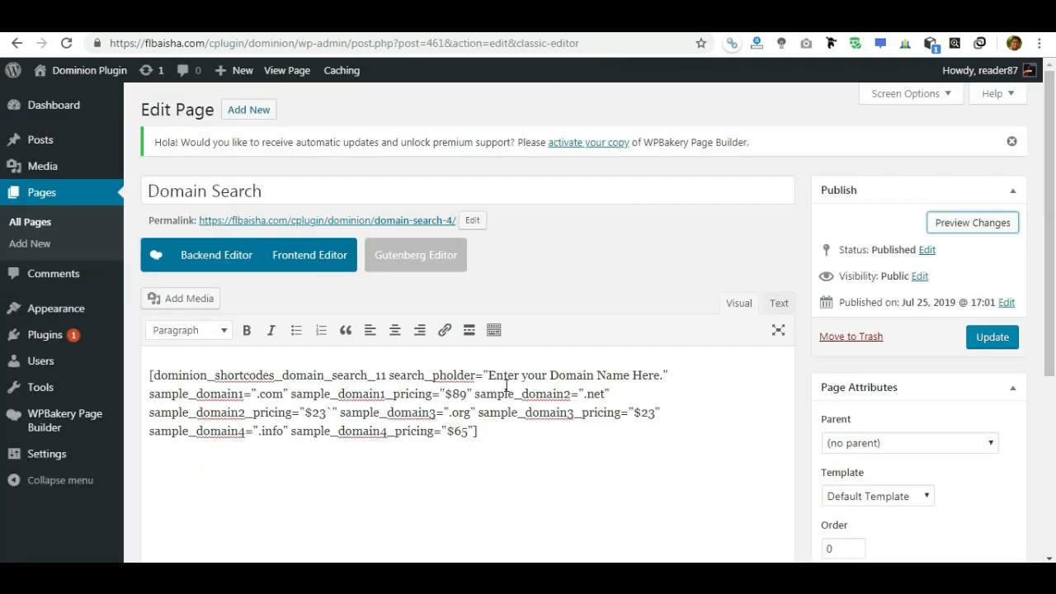
pyautogui.click(471, 433)
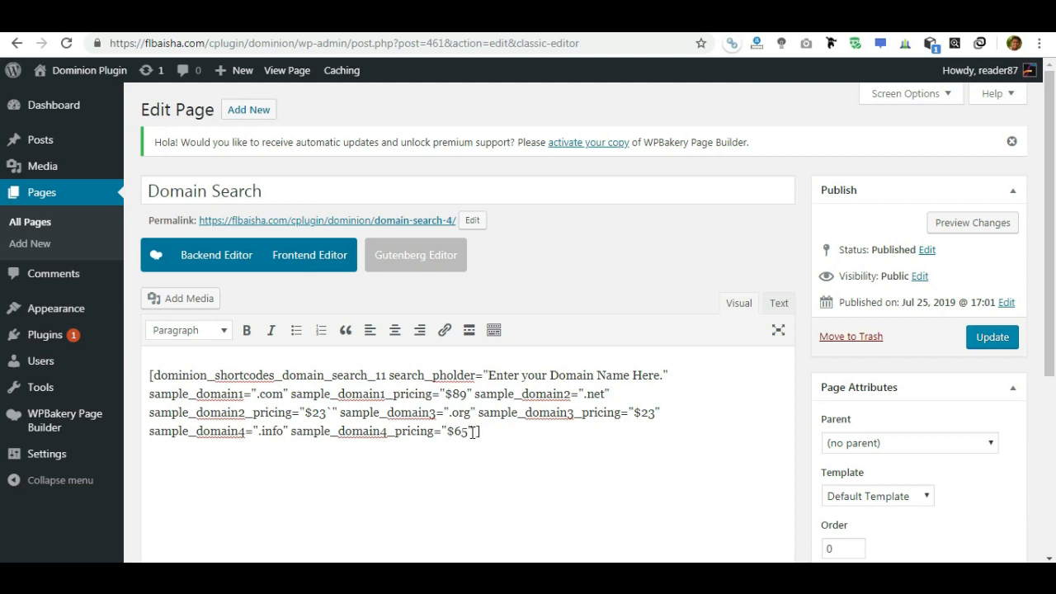
pyautogui.write('button_bg_color="#f4524d" domain_price_color="#f4524d" link_color="#000000" link_hover_color="#f4524d"')
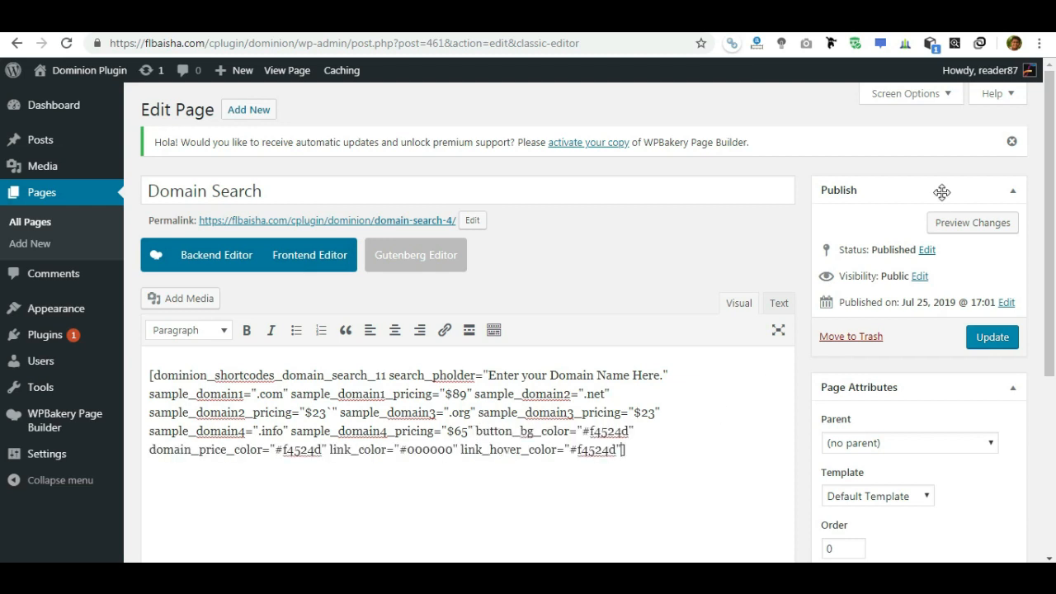
pyautogui.click(965, 228)
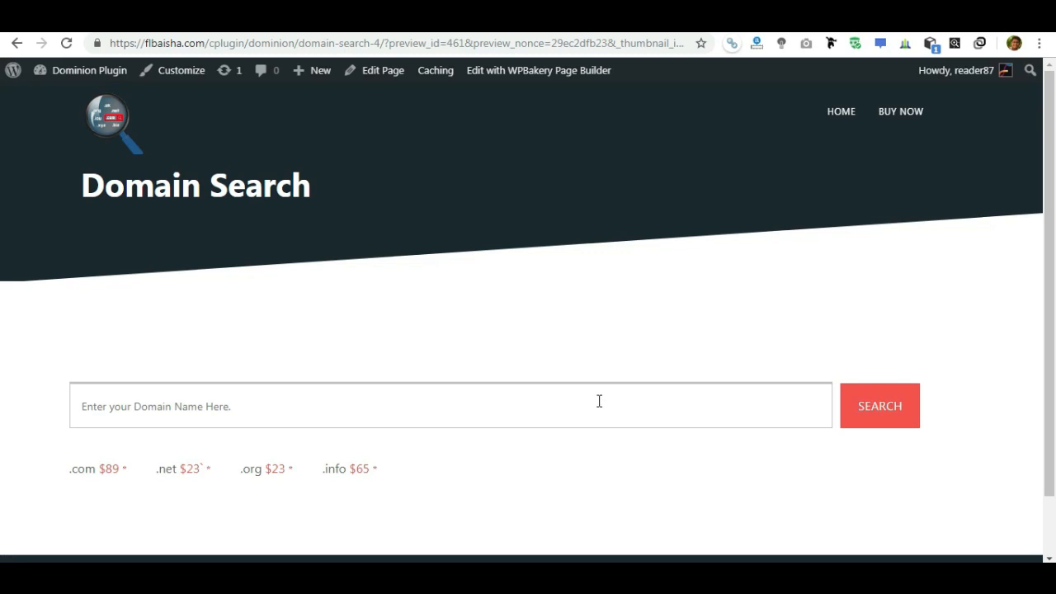
pyautogui.scroll(-1, 599, 400)
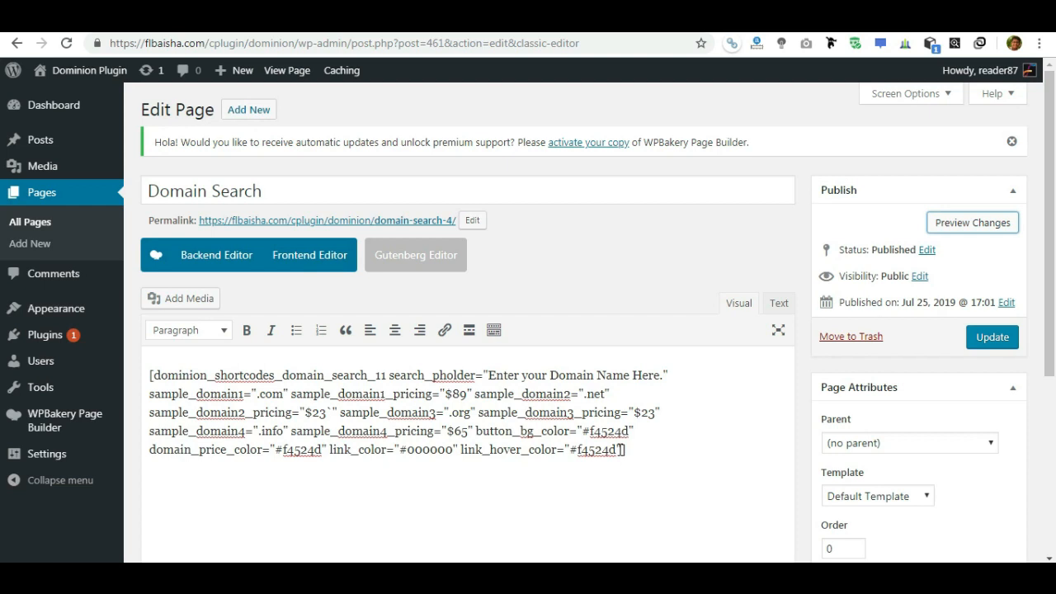
# - Add ajax_search="true" to the shortcode and test it in the preview by searching for fluentthemes.org
pyautogui.click(621, 449)
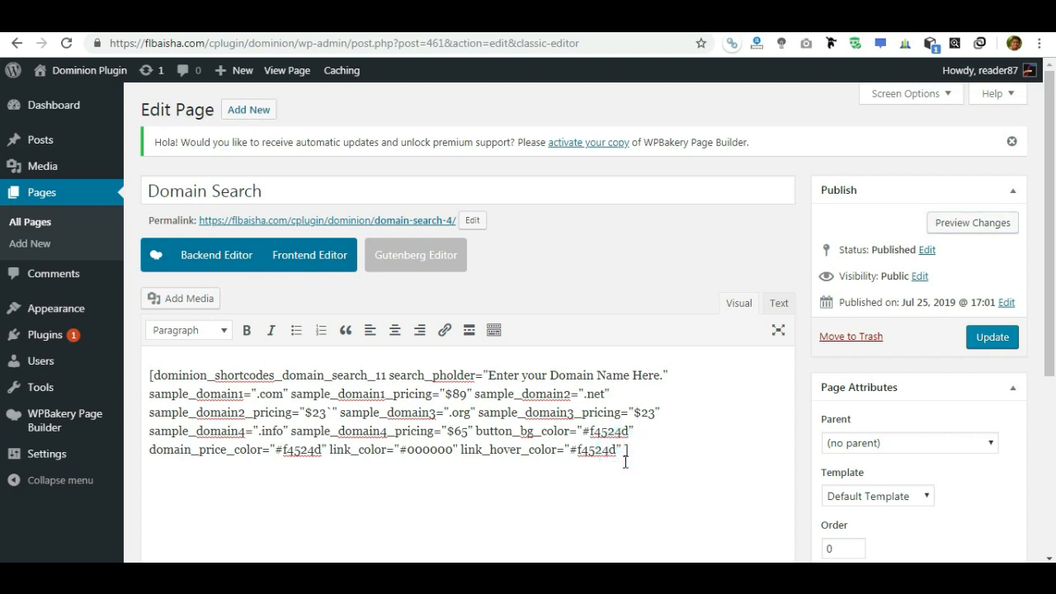
pyautogui.write('ajax_search="true"')
pyautogui.click(972, 223)
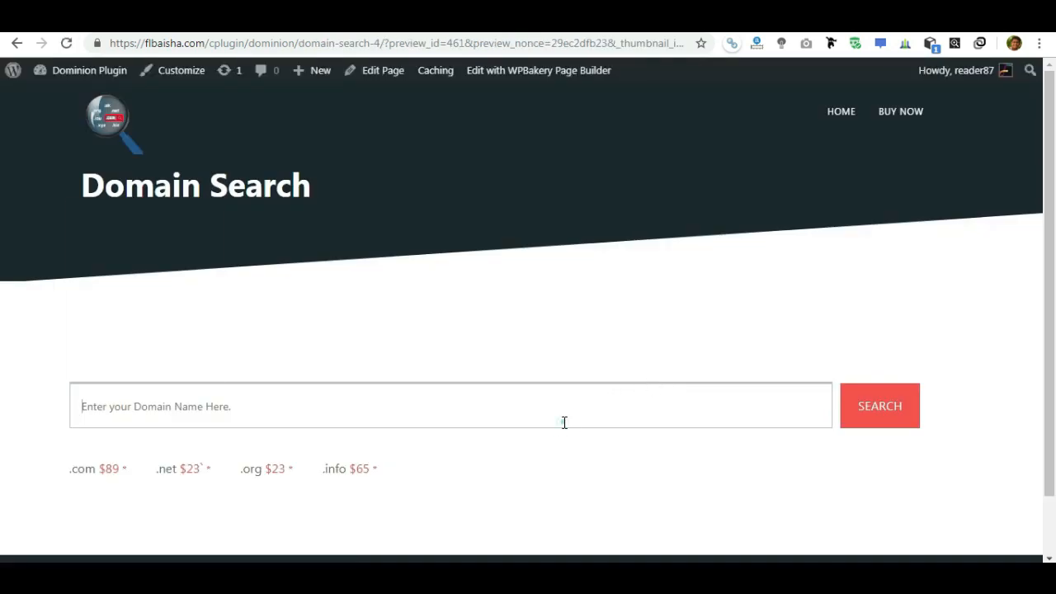
pyautogui.click(564, 423)
pyautogui.click(144, 307)
pyautogui.click(878, 419)
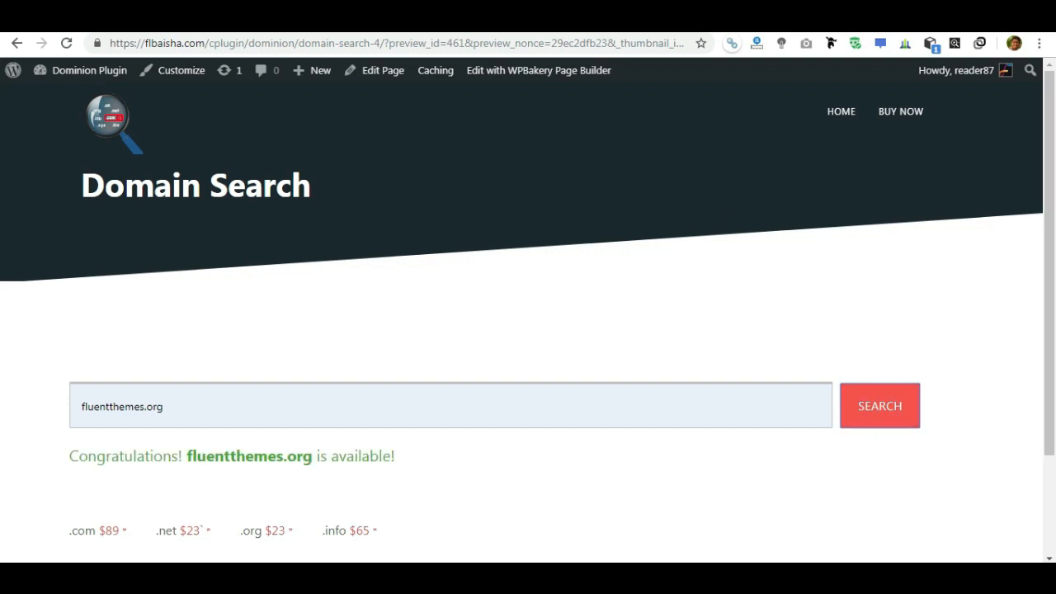
# - Add purchase_btn_name="Purchase" at the end of the domain search shortcode in the page editor
pyautogui.click(601, 18)
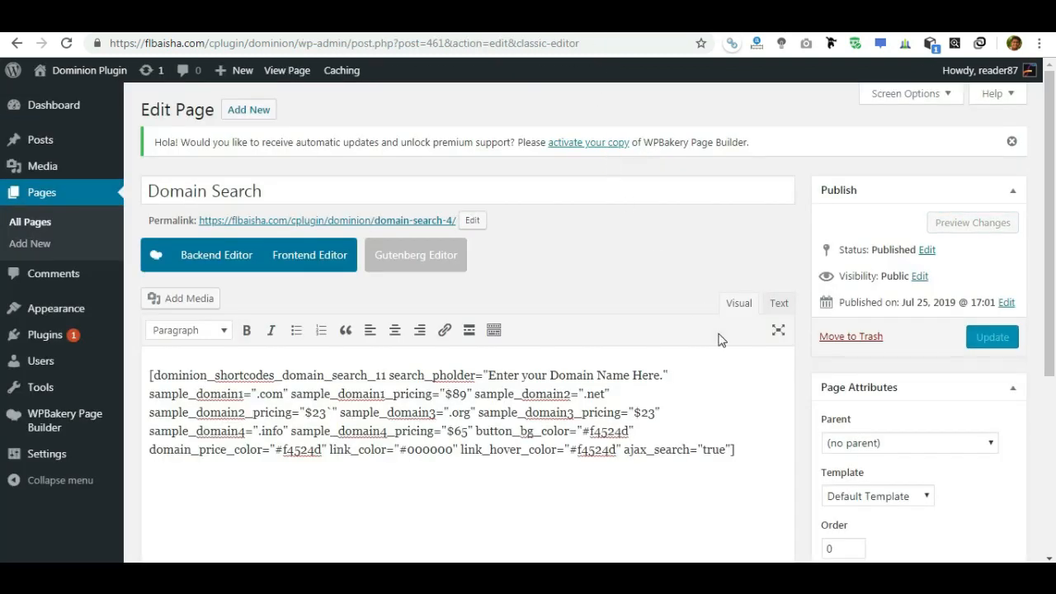
pyautogui.click(742, 456)
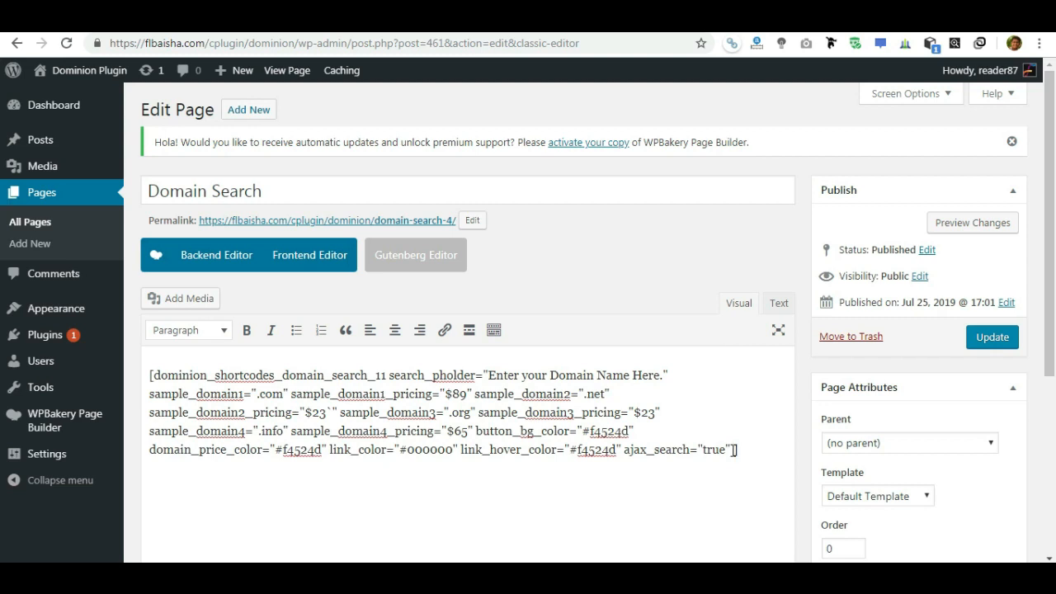
pyautogui.click(732, 449)
pyautogui.write('purchase_btn_name="Purchase"')
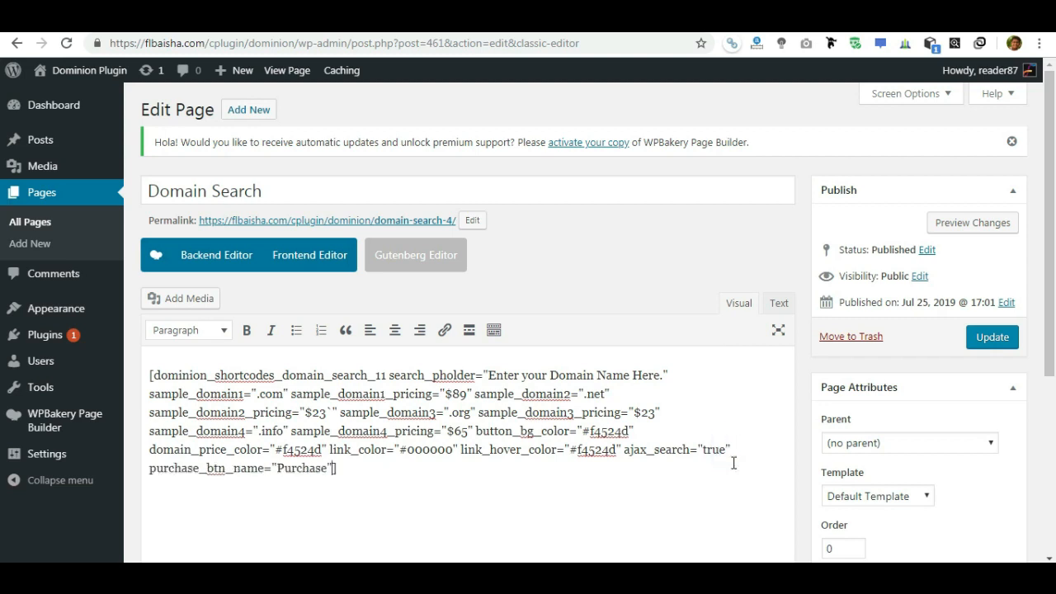
# - Preview the page and test the purchase button by searching for the domain fluentthemes.org
pyautogui.click(957, 222)
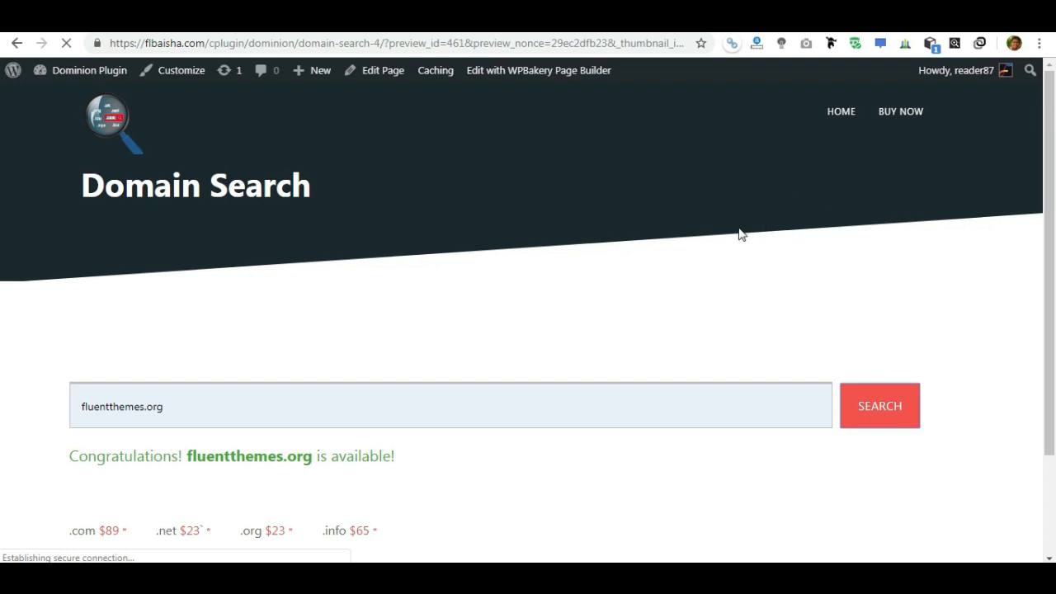
pyautogui.click(518, 404)
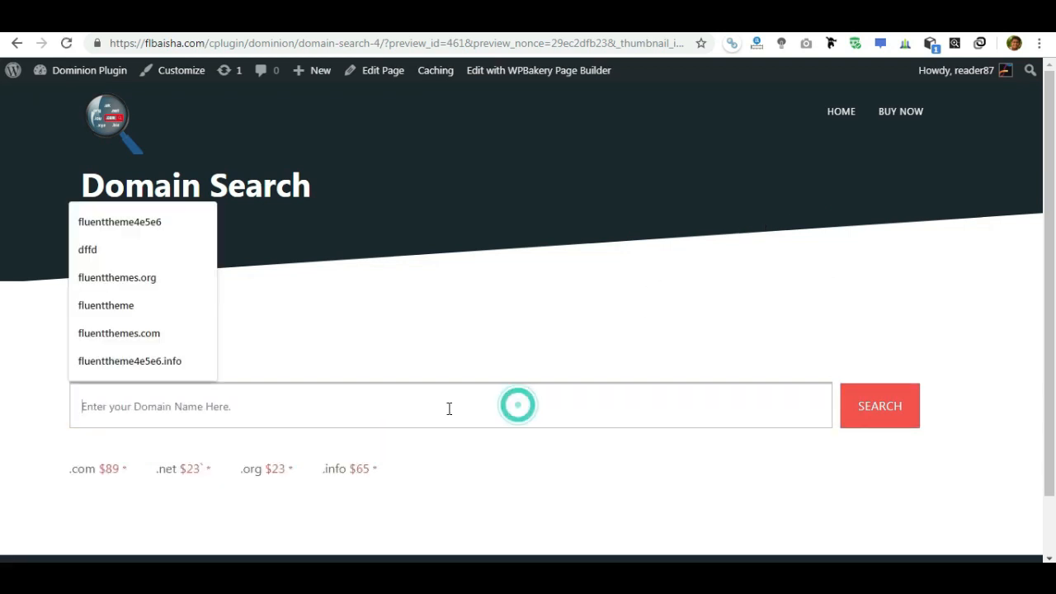
pyautogui.click(86, 282)
pyautogui.click(864, 422)
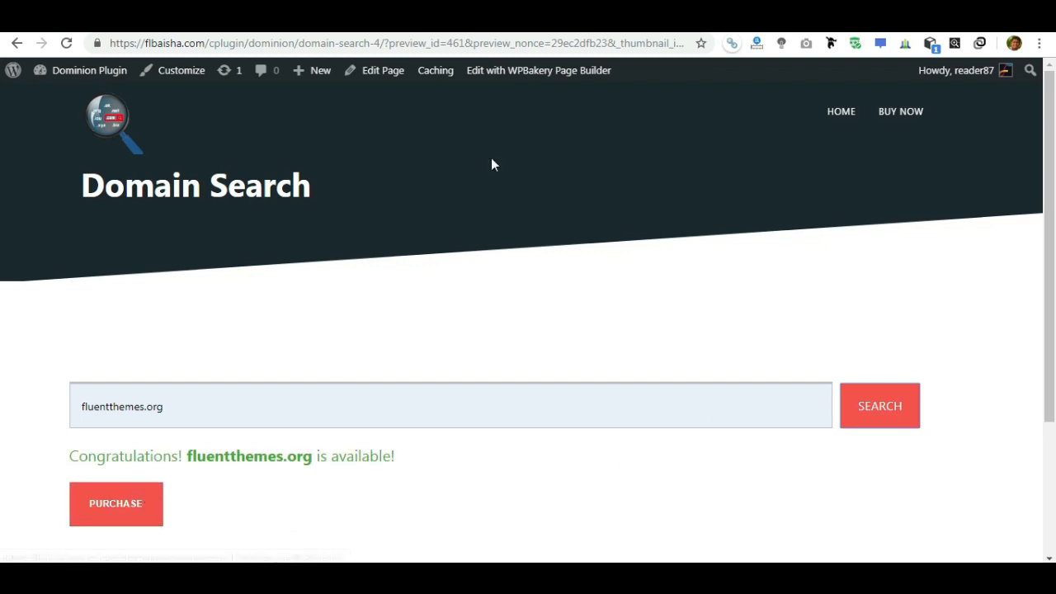
# - Add purchase_btn_url= "YOUR_WHMCS_DOMAIN_SELL_PAGE_URL" at the end of the shortcode, and check the purchase button's link in the preview
pyautogui.hotkey('ctrl', 'shift', 'Tab')
pyautogui.click(650, 482)
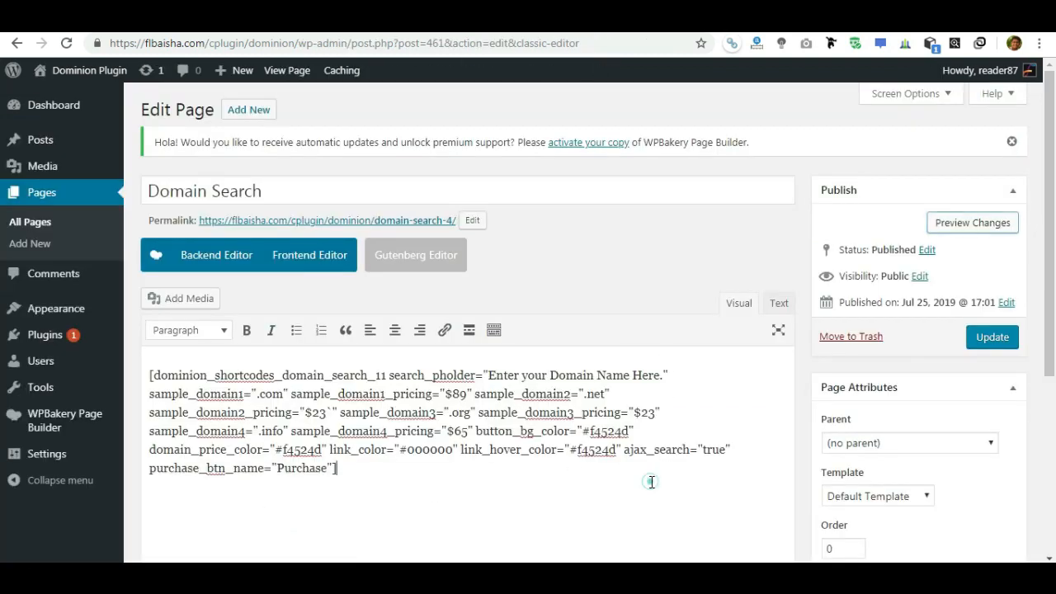
pyautogui.press('Left')
pyautogui.write('purchase_btn_url=')
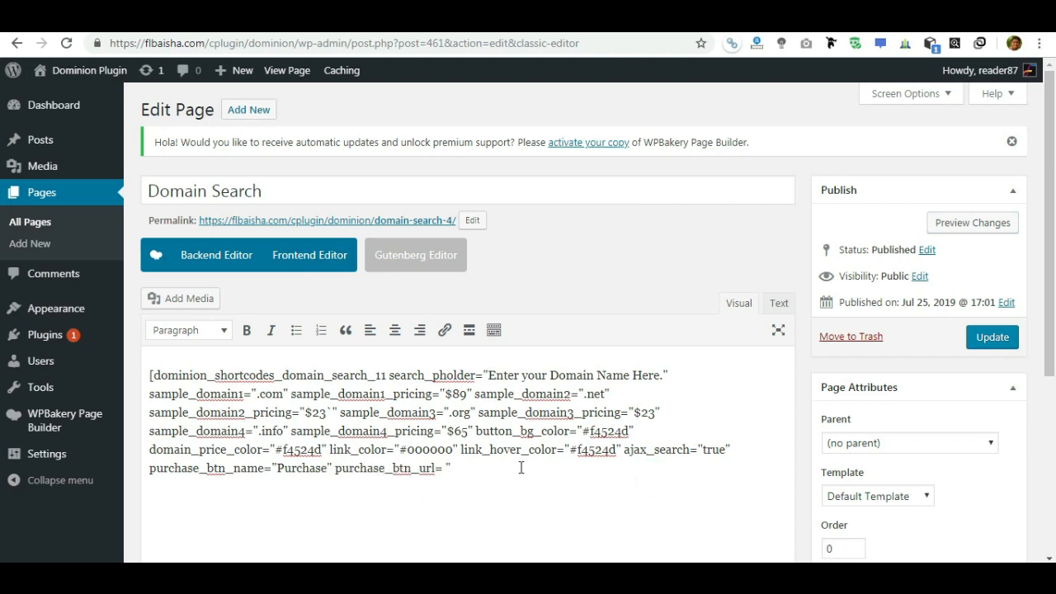
pyautogui.write('"YOUR_WM')
pyautogui.write('MCS_DOMAIN_SE')
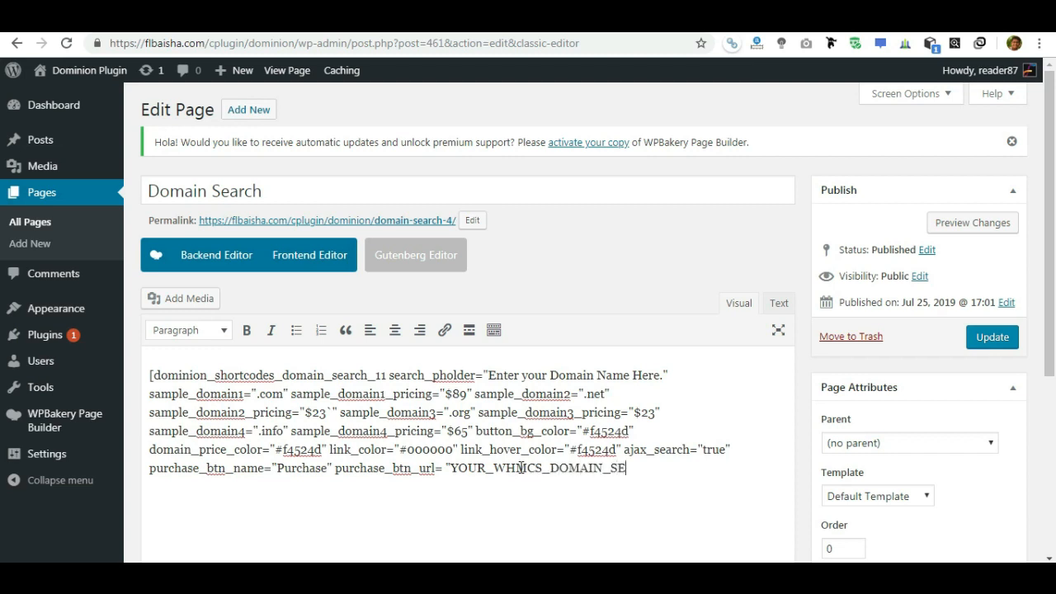
pyautogui.write('LL_PAGE_URL')
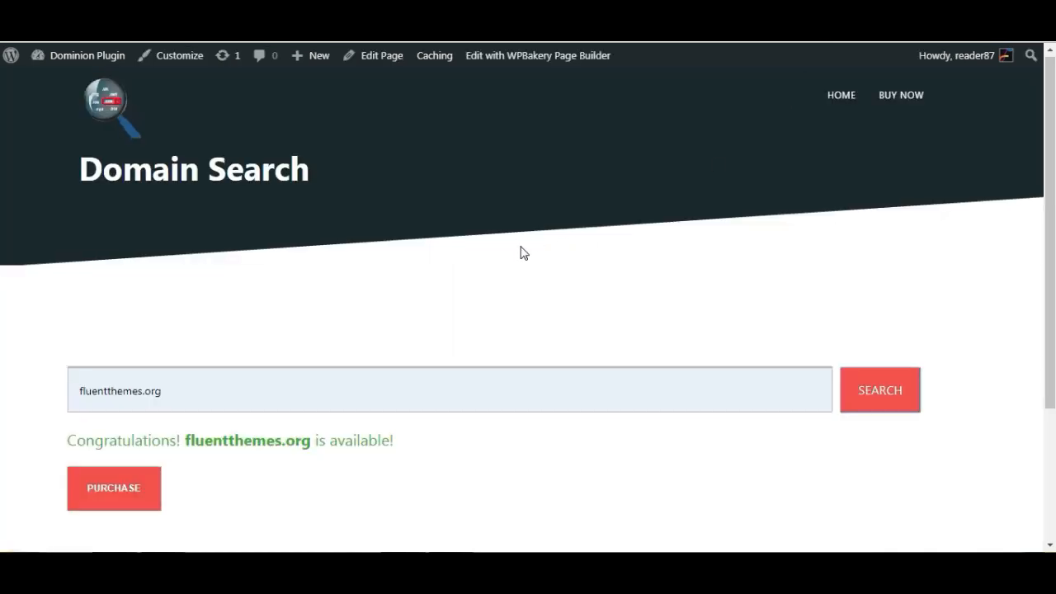
pyautogui.scroll(-2, 264, 327)
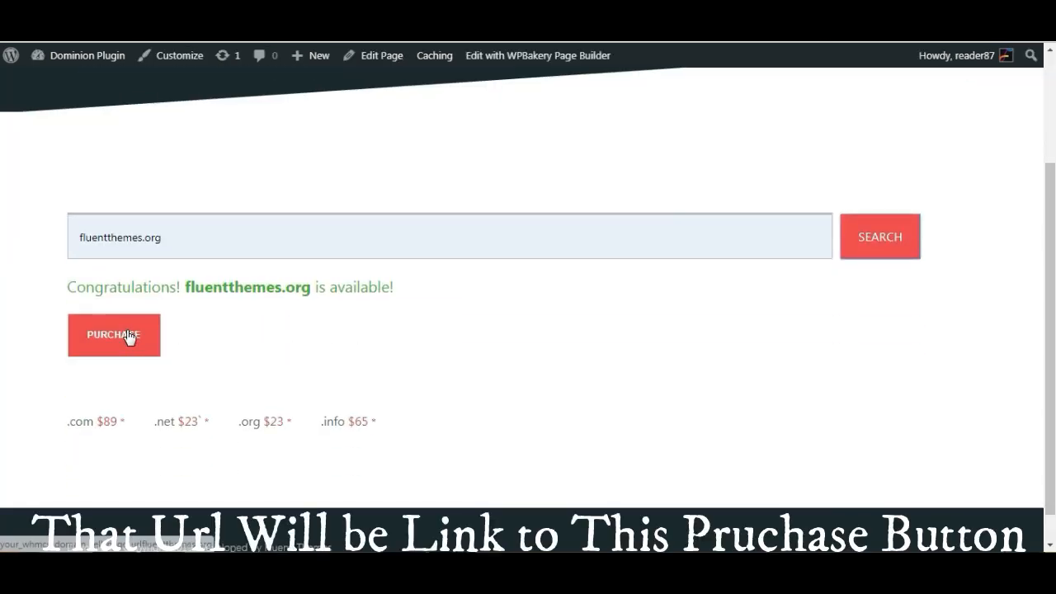